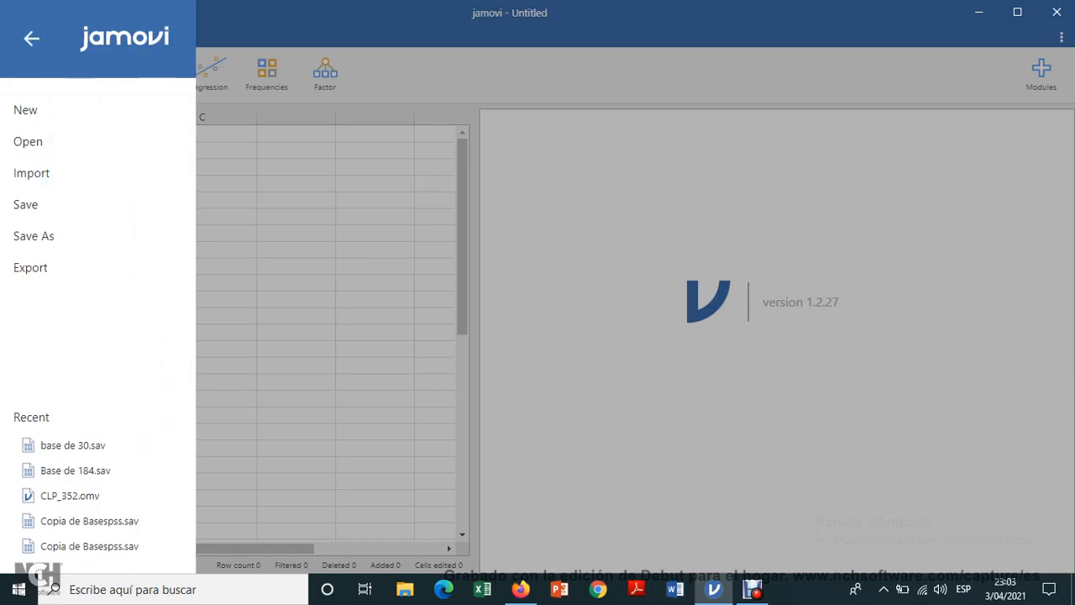
Open the BDCLP data file from the base folder on the desktop (Escritorio).
{"action": "key", "text": "Escape"}
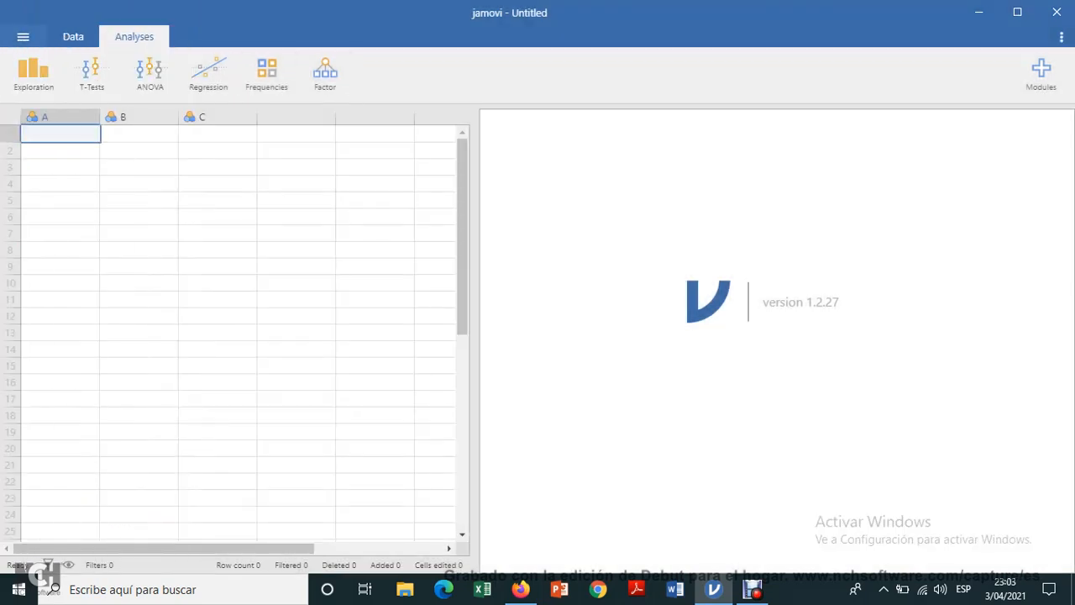
{"action": "left_click", "coordinate": [23, 36]}
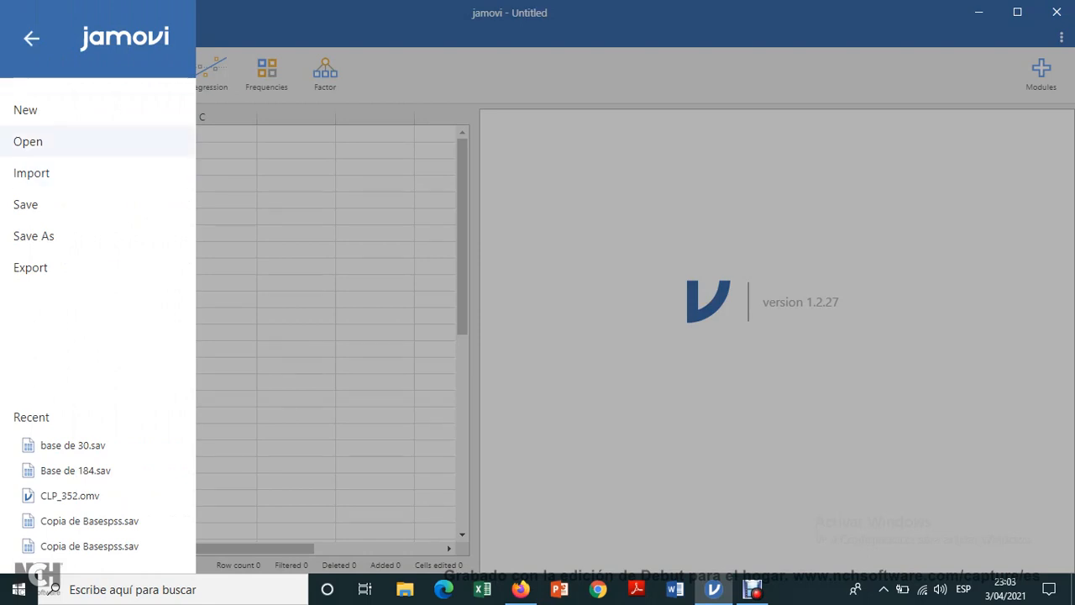
{"action": "left_click", "coordinate": [28, 142]}
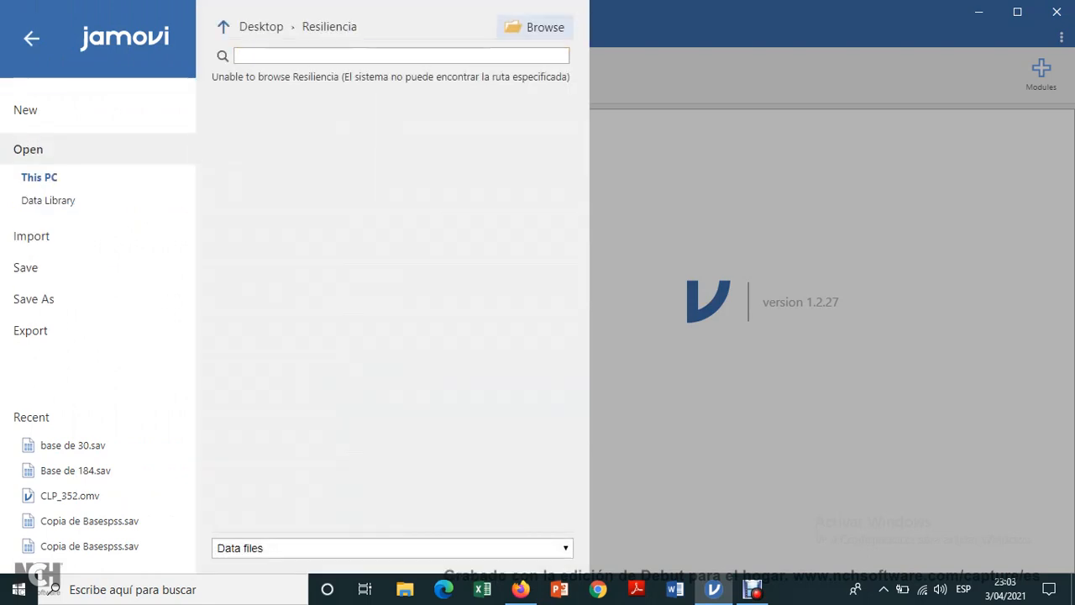
{"action": "left_click", "coordinate": [534, 27]}
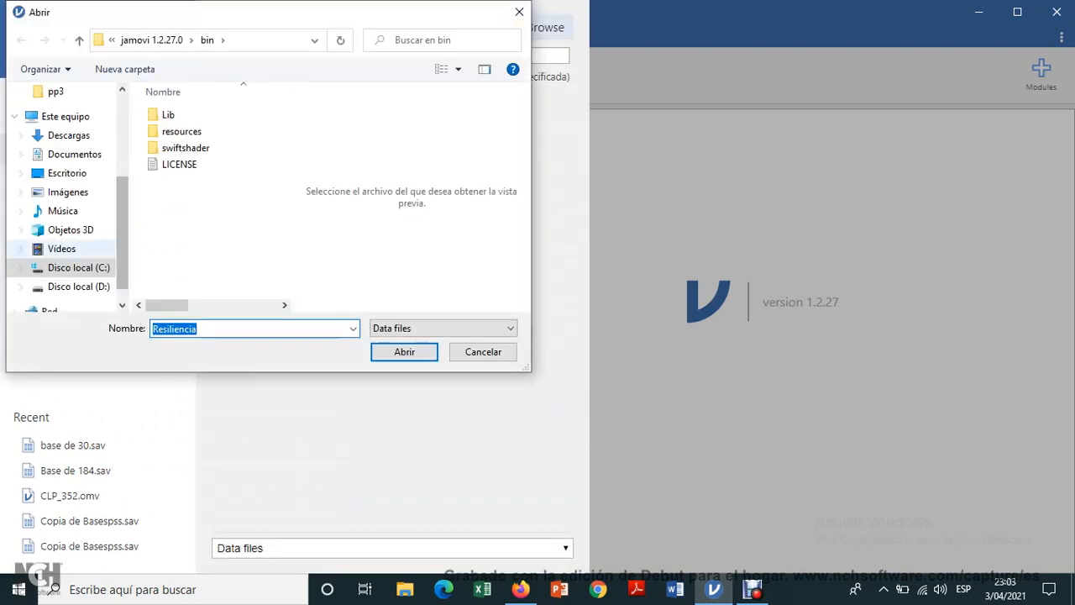
{"action": "left_click", "coordinate": [67, 173]}
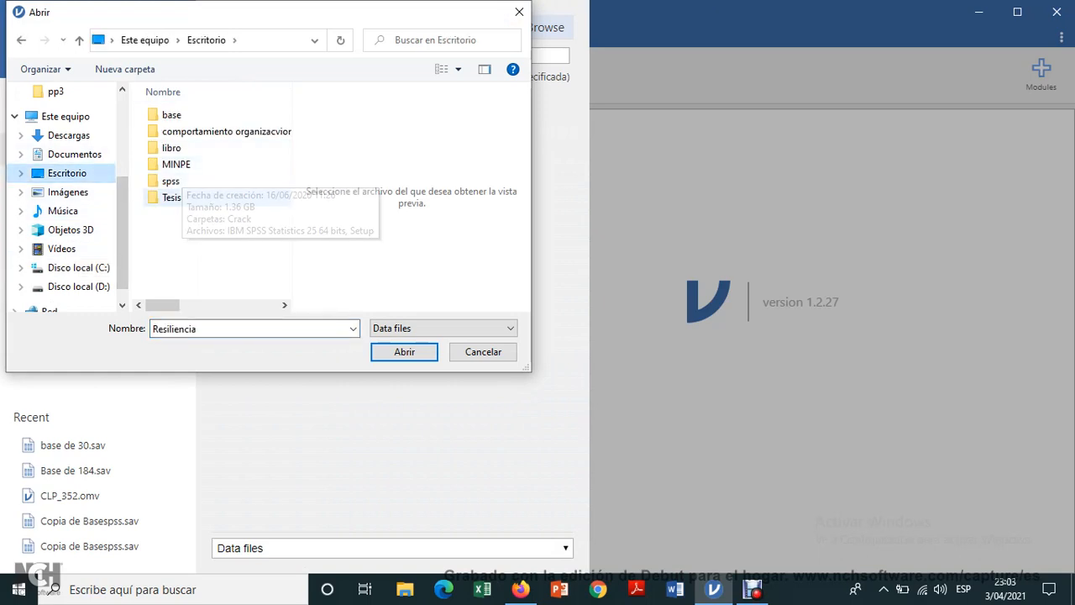
{"action": "double_click", "coordinate": [172, 114]}
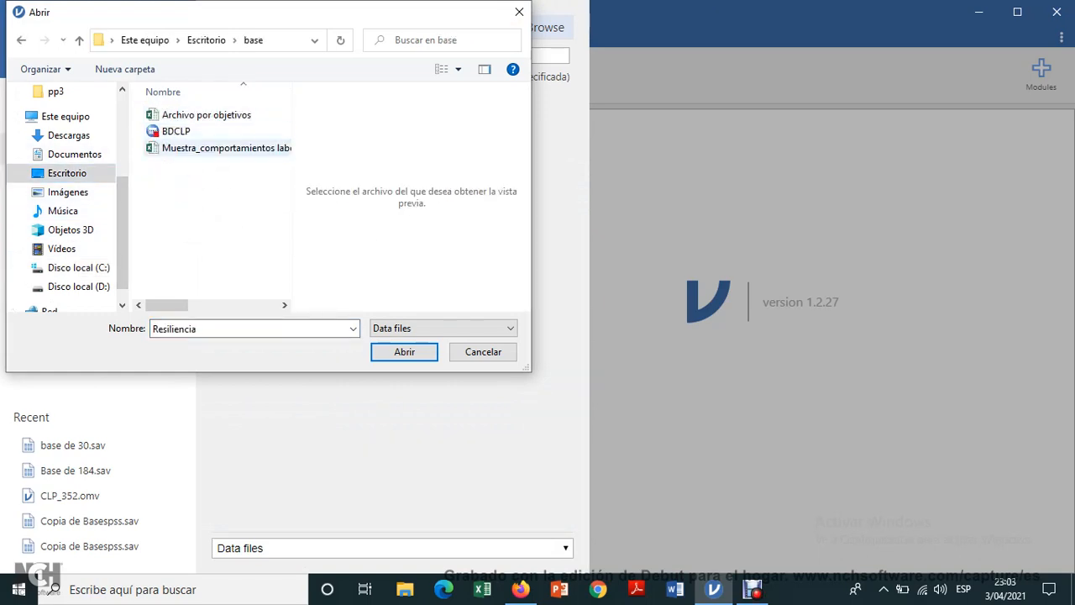
{"action": "left_click", "coordinate": [176, 131]}
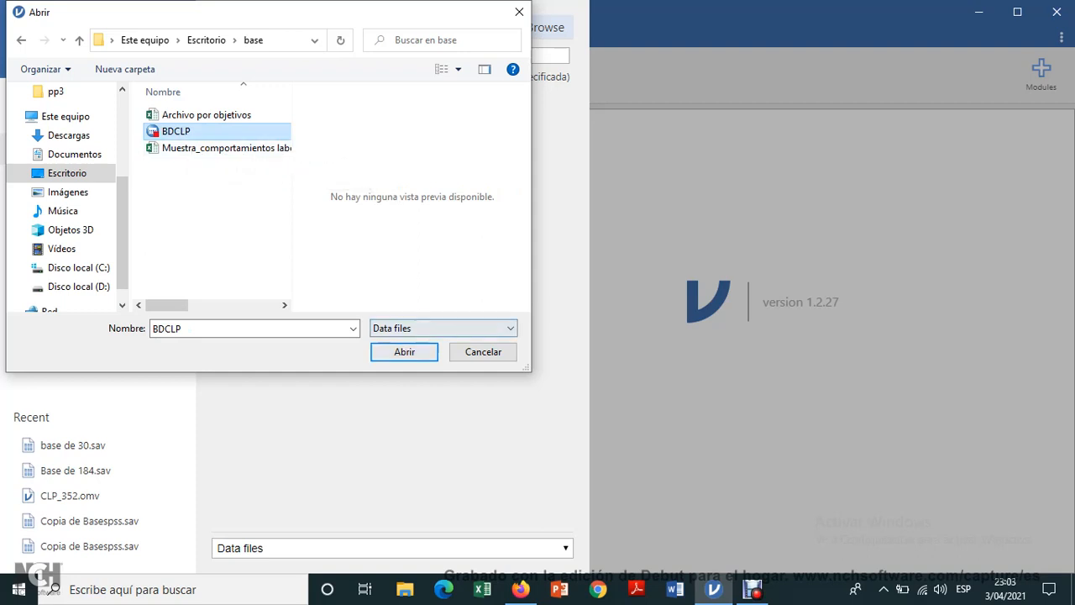
{"action": "left_click", "coordinate": [404, 352]}
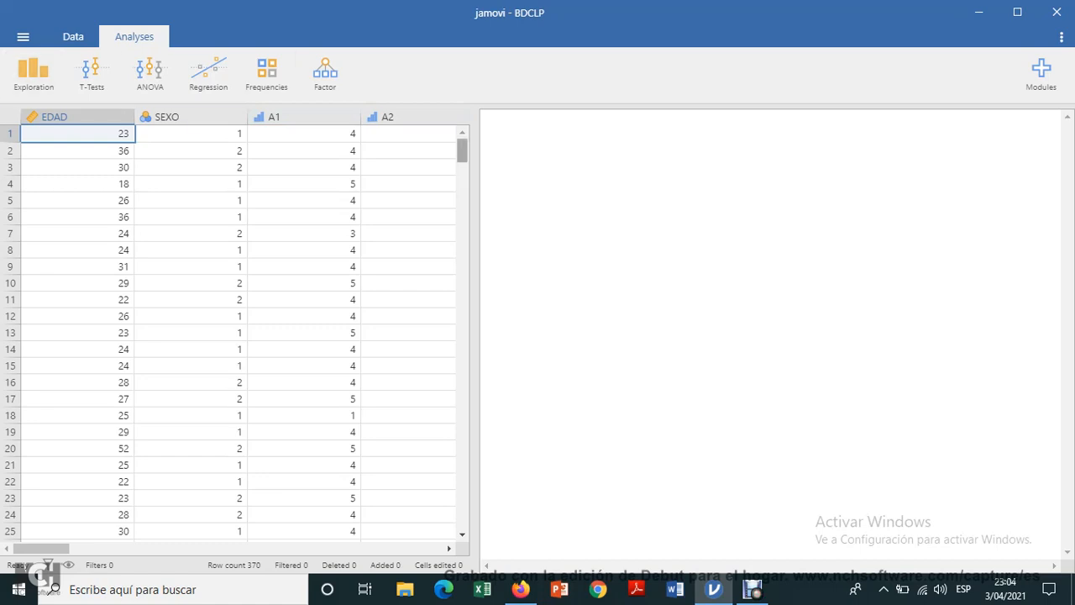
Look through the dataset's columns from EDAD to the proactive personality total, including the A and B items and the CLP scores.
{"action": "mouse_move", "coordinate": [462, 150]}
{"action": "left_mouse_down"}
{"action": "mouse_move", "coordinate": [462, 446]}
{"action": "mouse_move", "coordinate": [462, 150]}
{"action": "left_mouse_up"}
{"action": "left_click_drag", "start_coordinate": [42, 548], "coordinate": [179, 547]}
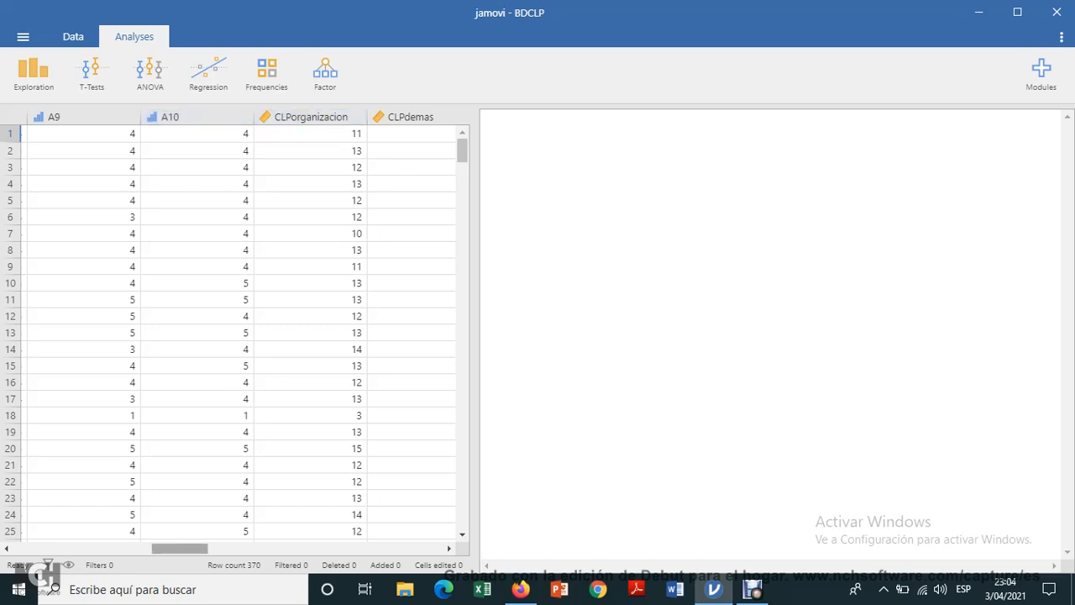
{"action": "scroll", "coordinate": [235, 332], "scroll_direction": "right", "scroll_amount": 2}
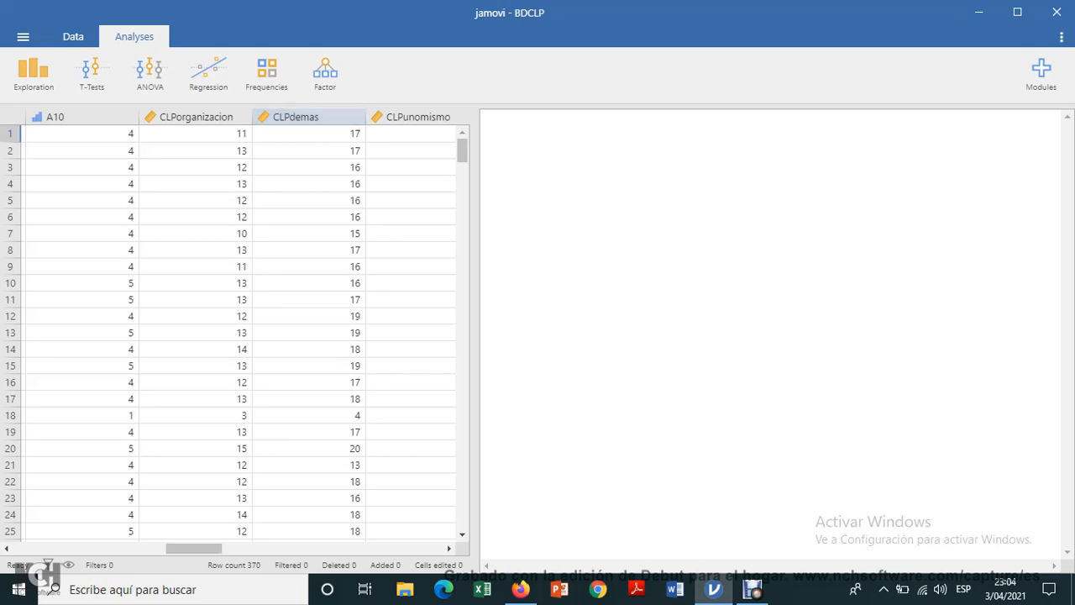
{"action": "left_click_drag", "start_coordinate": [195, 549], "coordinate": [214, 549]}
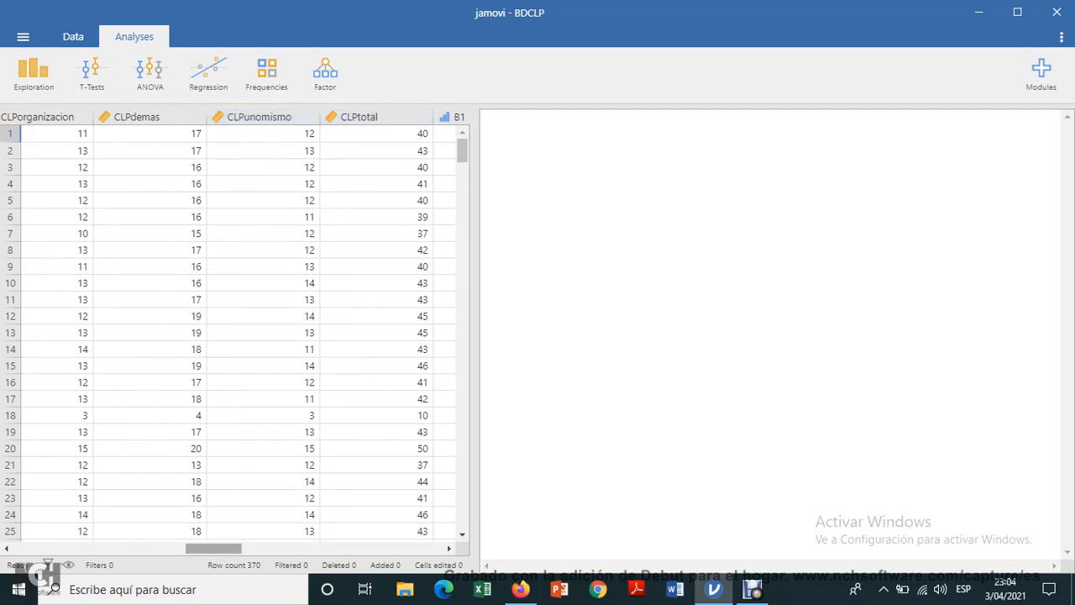
{"action": "left_click_drag", "start_coordinate": [214, 549], "coordinate": [245, 548]}
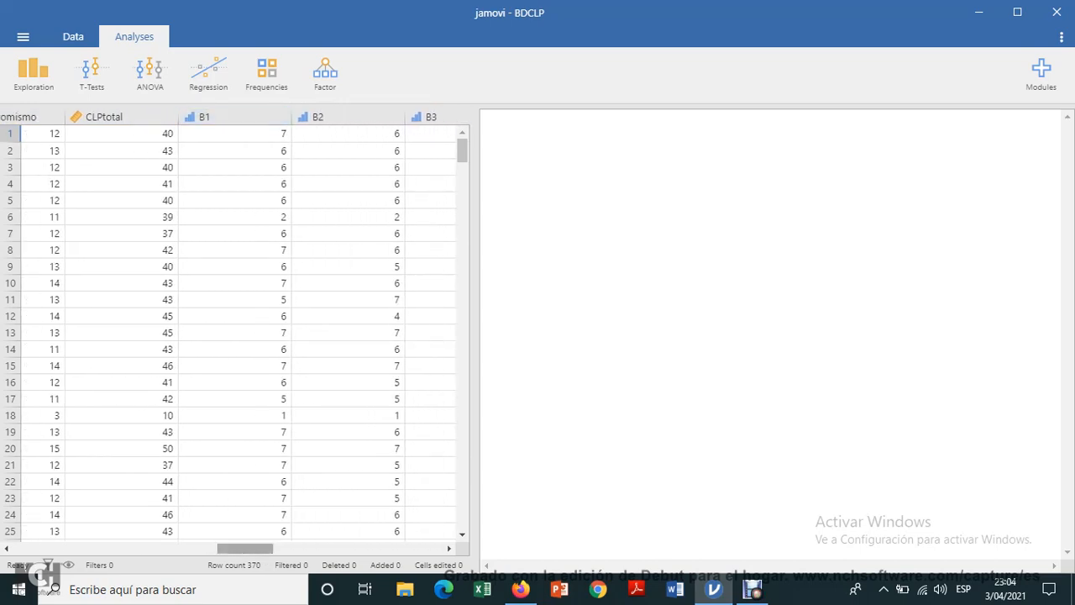
{"action": "left_click_drag", "start_coordinate": [245, 549], "coordinate": [388, 549]}
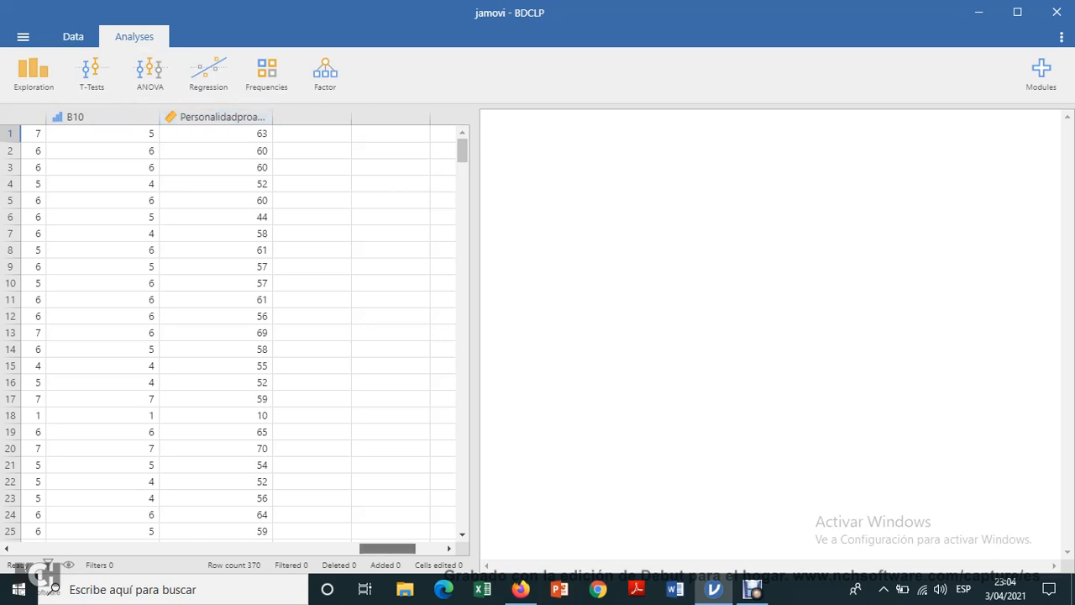
{"action": "left_click_drag", "start_coordinate": [388, 548], "coordinate": [41, 549]}
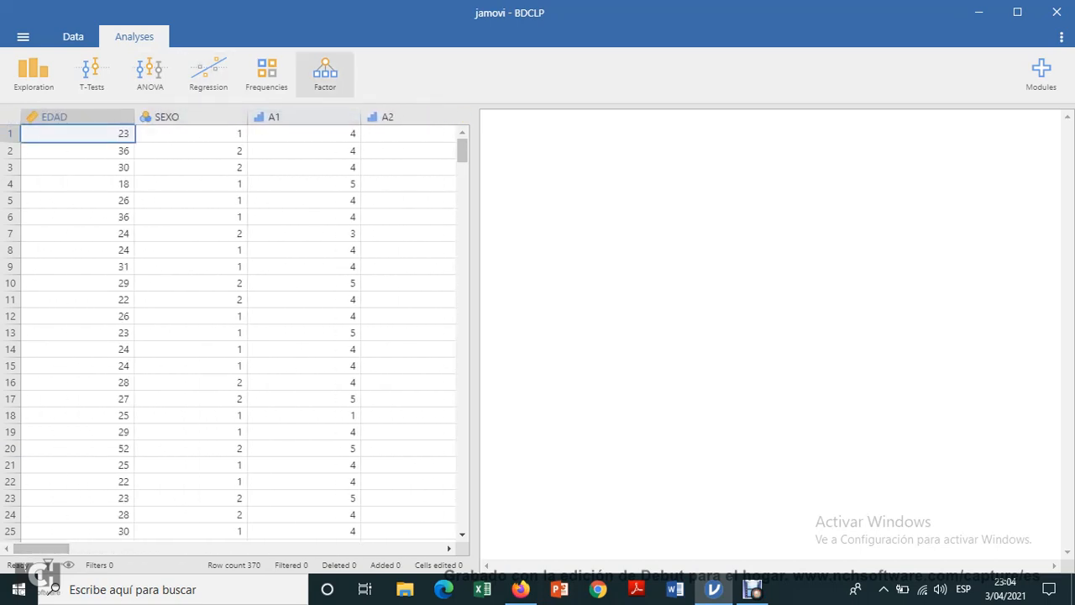
Start a Confirmatory Factor Analysis and assign items A1, A2 and A3 to Factor 1.
{"action": "left_click", "coordinate": [325, 71]}
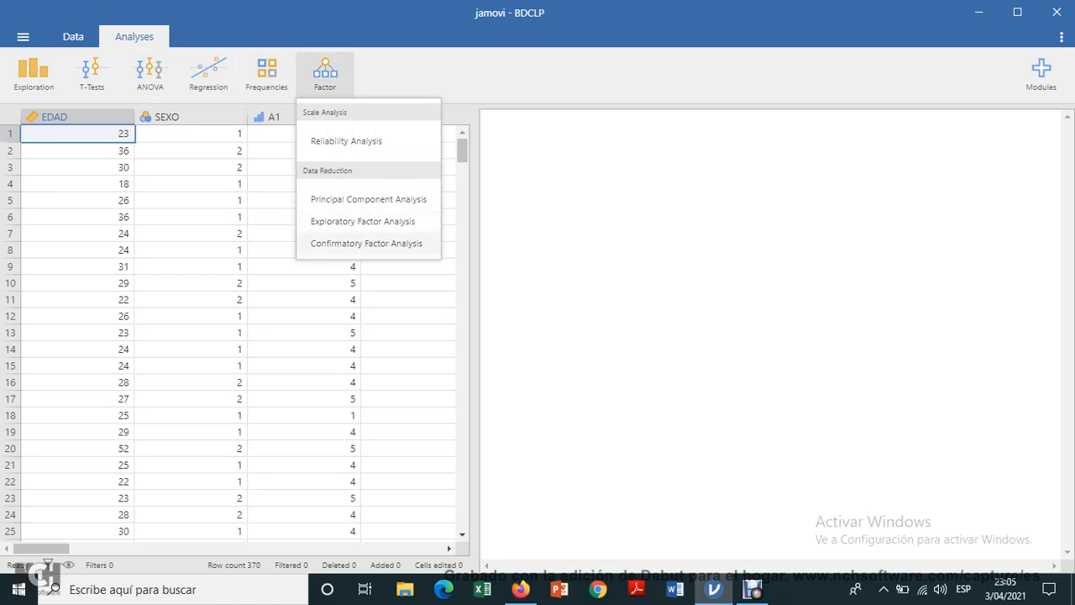
{"action": "left_click", "coordinate": [366, 243]}
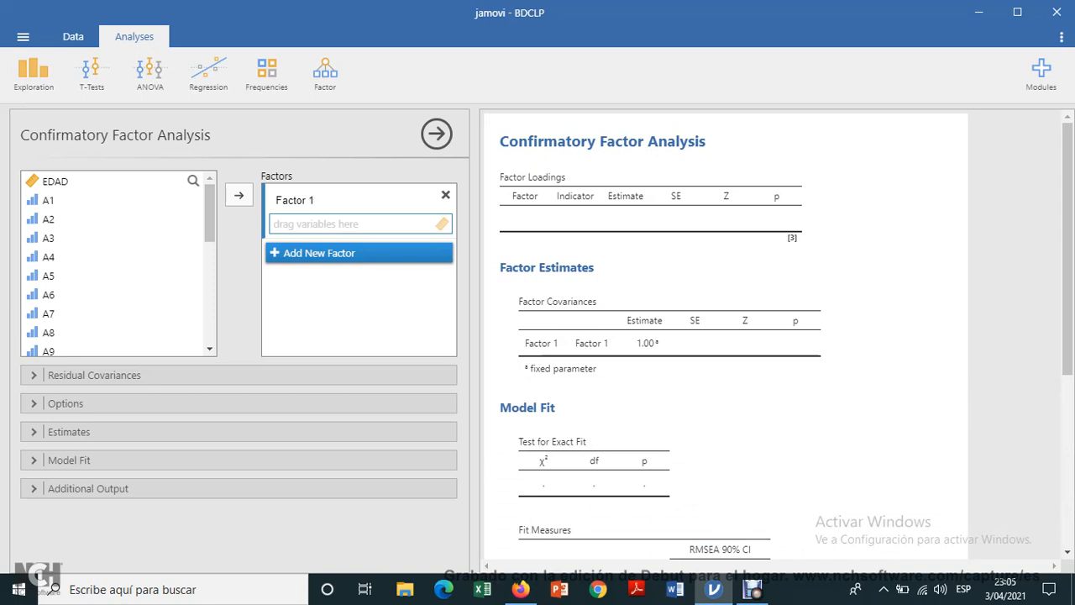
{"action": "left_click", "coordinate": [49, 200]}
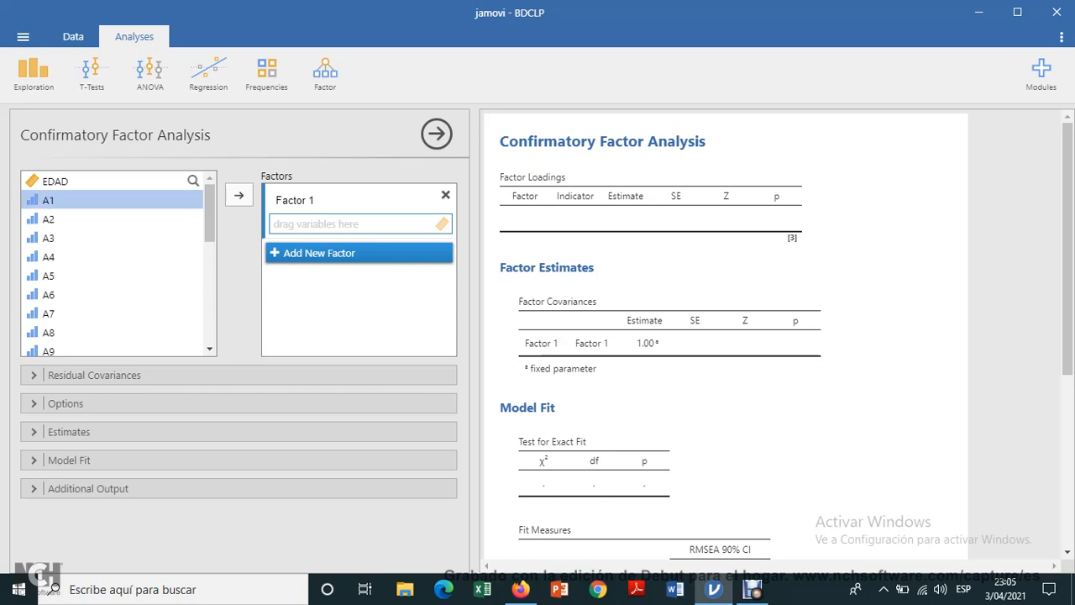
{"action": "left_click", "coordinate": [238, 195]}
{"action": "left_click", "coordinate": [239, 195]}
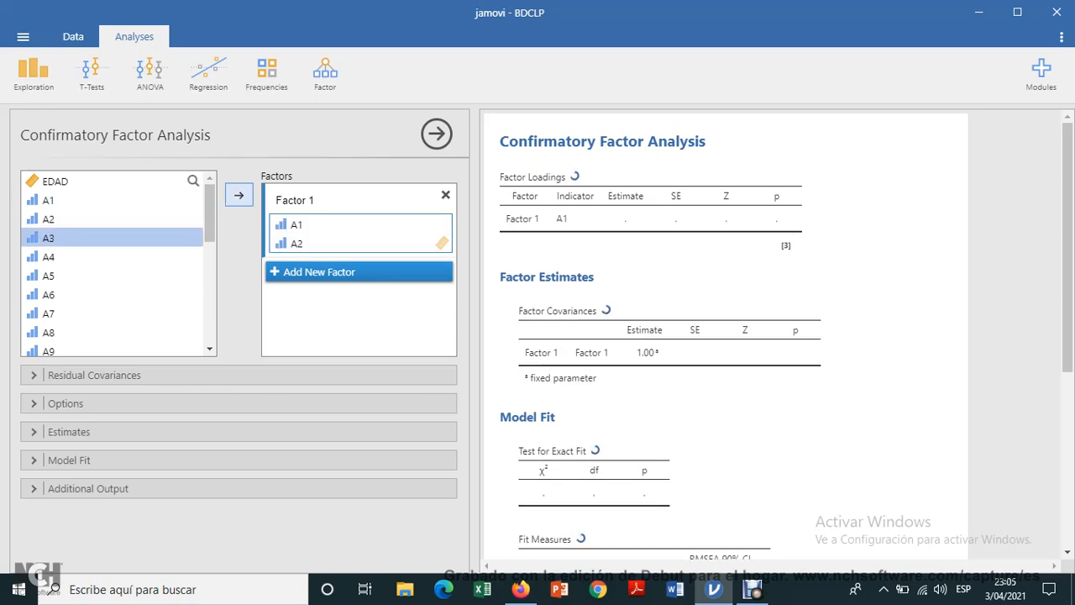
{"action": "left_click", "coordinate": [238, 195]}
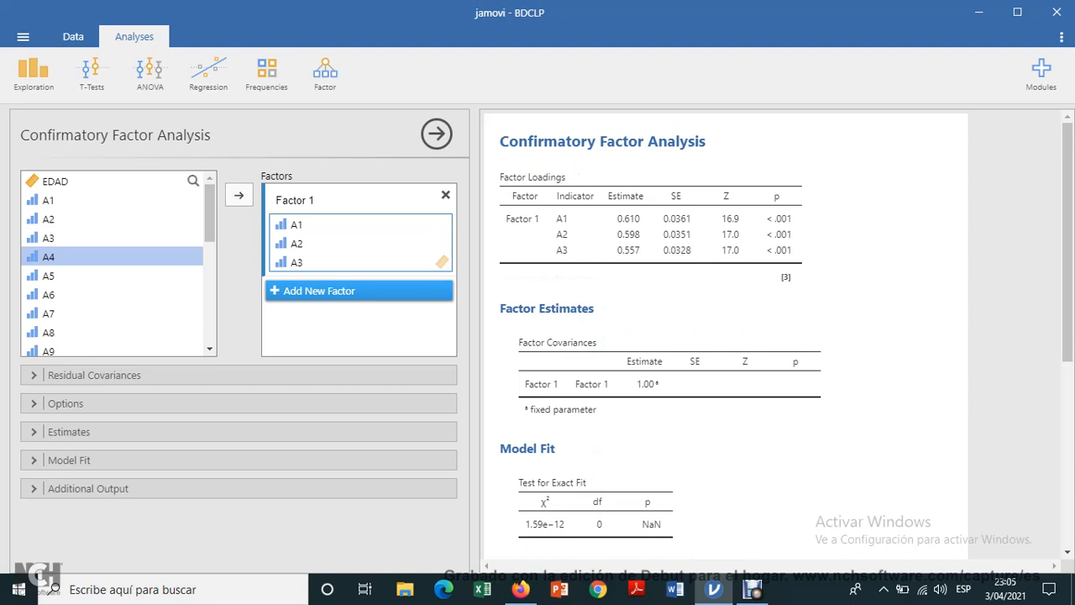
Add a second factor and assign items A4, A5, A6 and A7 to it.
{"action": "left_click", "coordinate": [359, 290]}
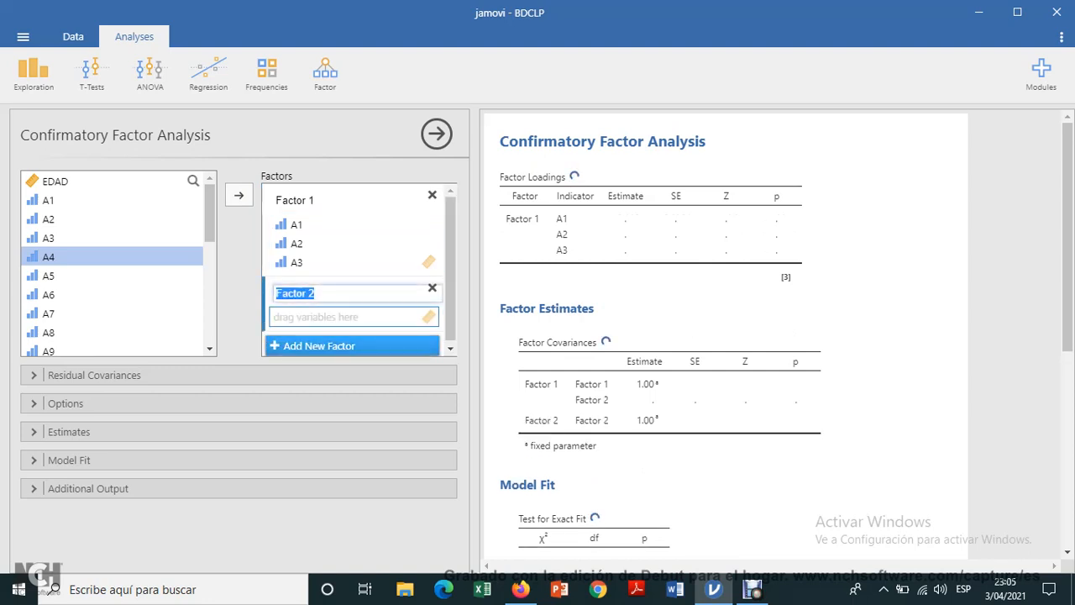
{"action": "left_click", "coordinate": [48, 258]}
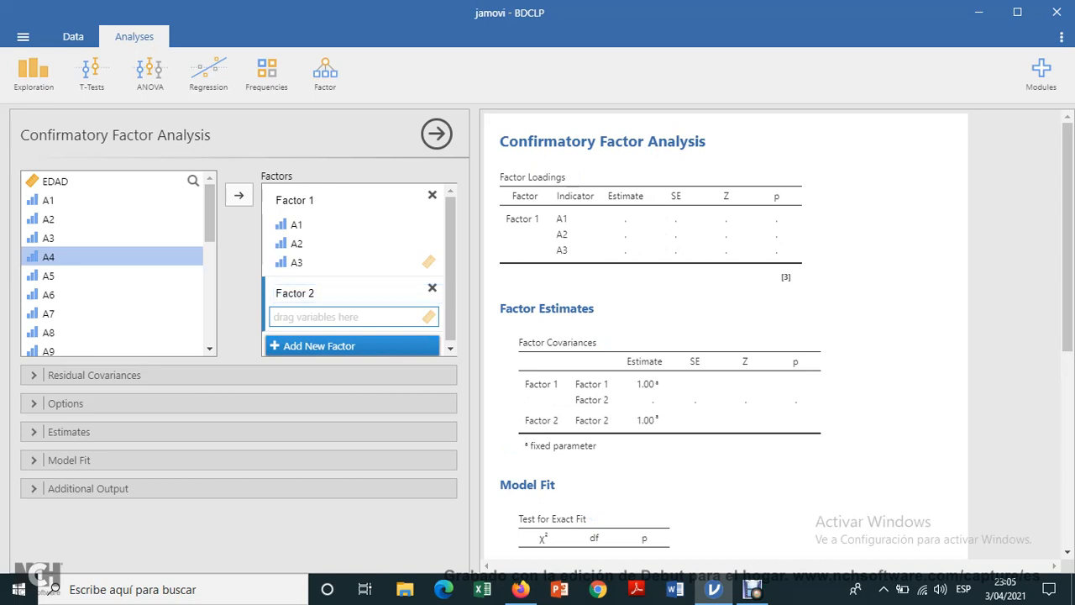
{"action": "left_click", "coordinate": [238, 195]}
{"action": "left_click", "coordinate": [238, 195]}
{"action": "left_click", "coordinate": [239, 195]}
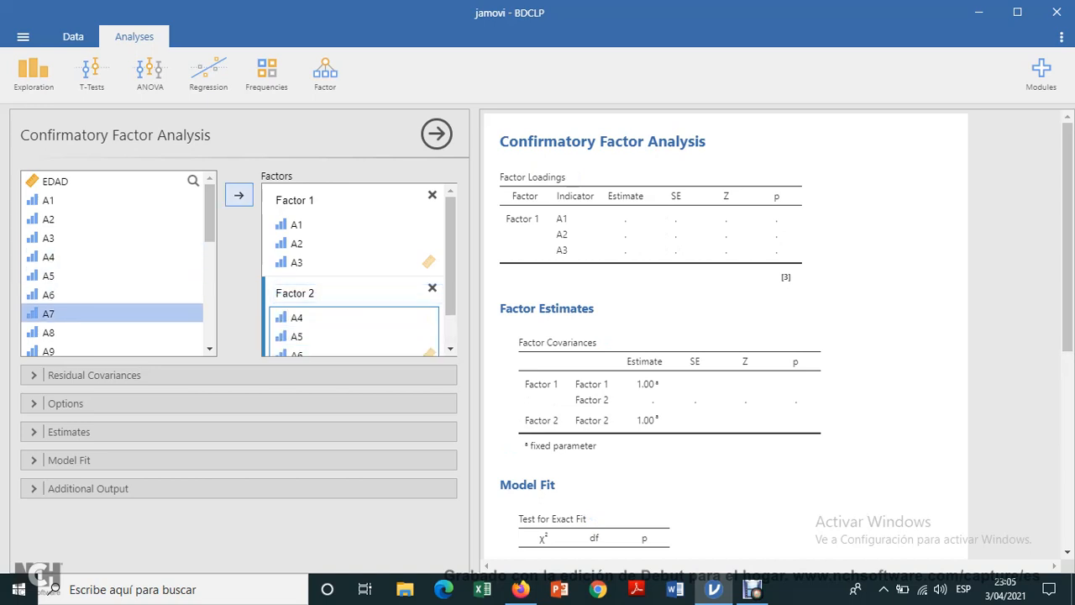
{"action": "left_click", "coordinate": [239, 195]}
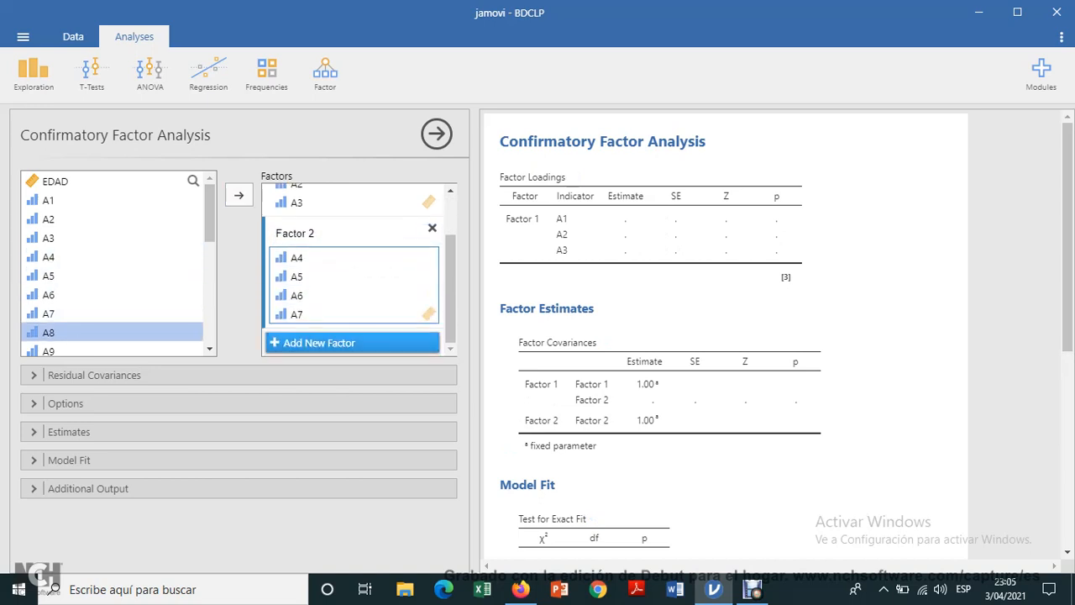
Add a third factor to the model and assign items A8, A9 and A10 to it.
{"action": "left_click", "coordinate": [320, 343]}
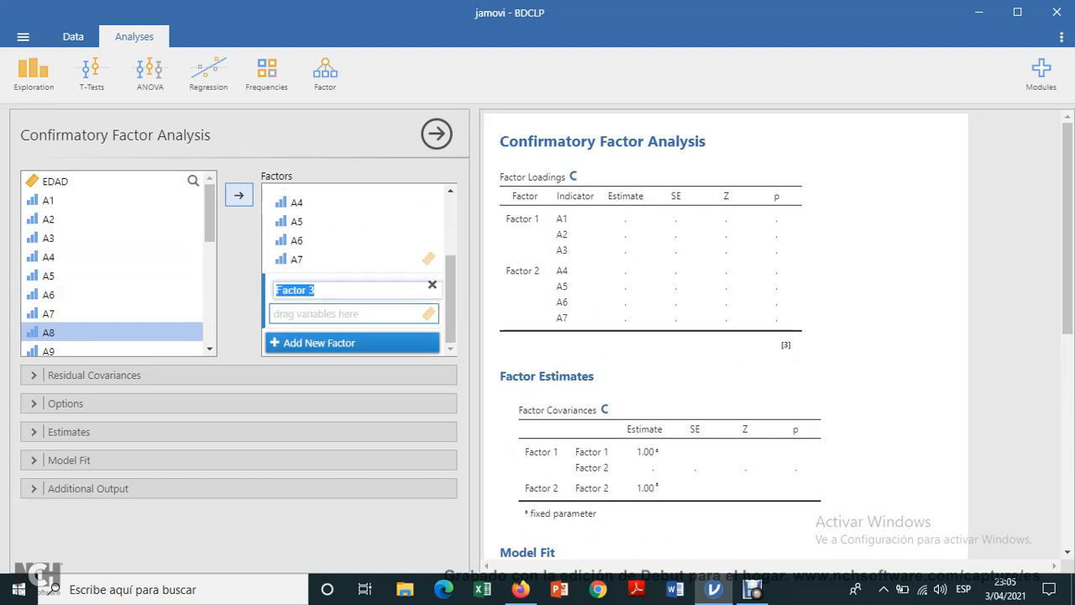
{"action": "left_click", "coordinate": [238, 195]}
{"action": "left_click", "coordinate": [239, 194]}
{"action": "left_click", "coordinate": [239, 195]}
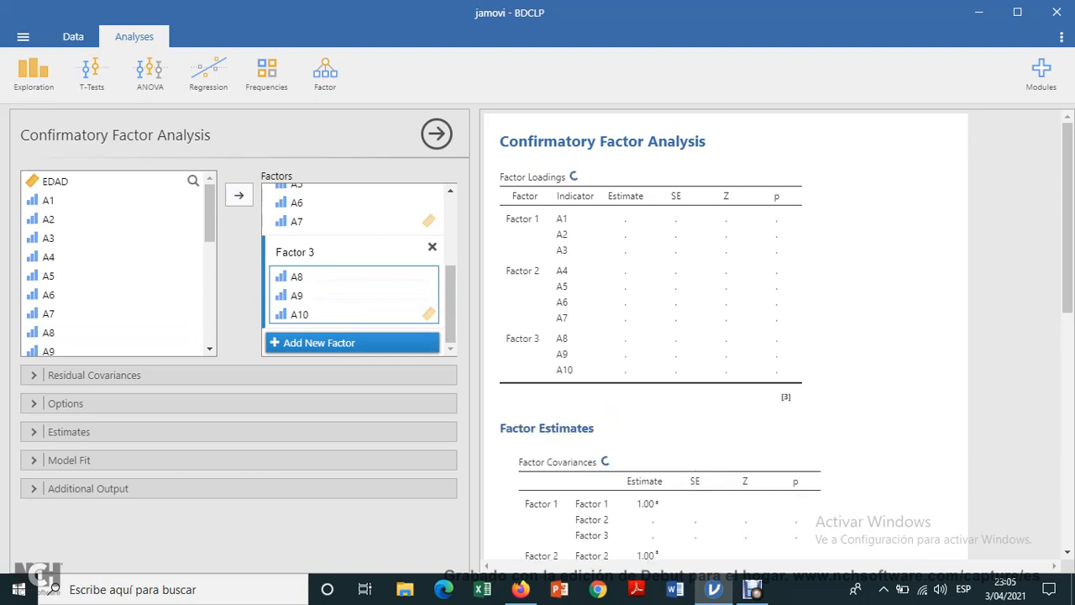
{"action": "left_click_drag", "start_coordinate": [451, 304], "coordinate": [451, 233]}
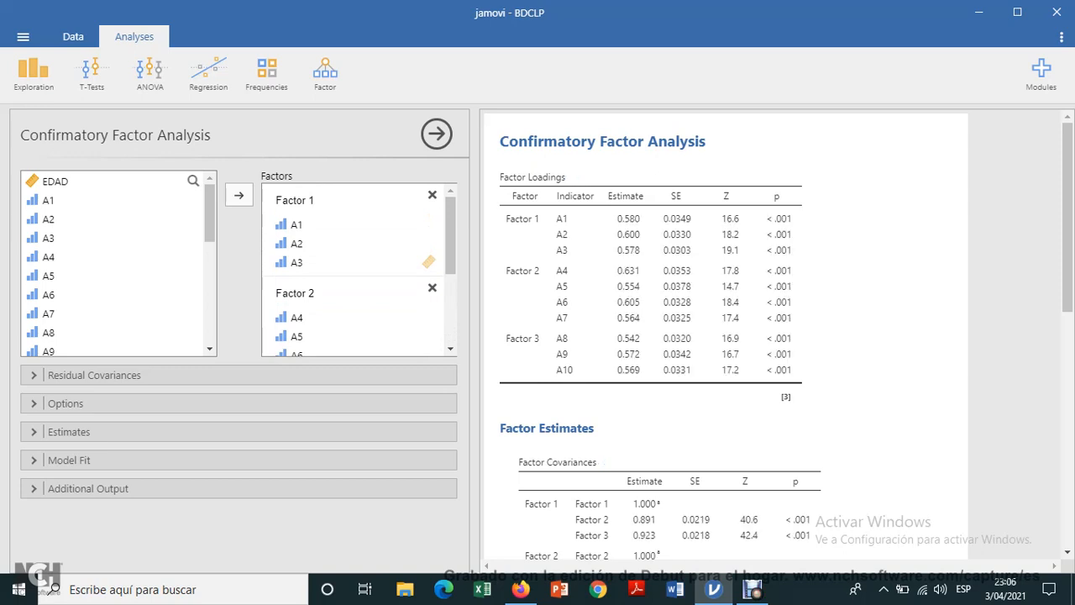
Review the factor loadings, factor covariances and model fit tables in the analysis results.
{"action": "scroll", "coordinate": [723, 336], "scroll_direction": "down", "scroll_amount": 3}
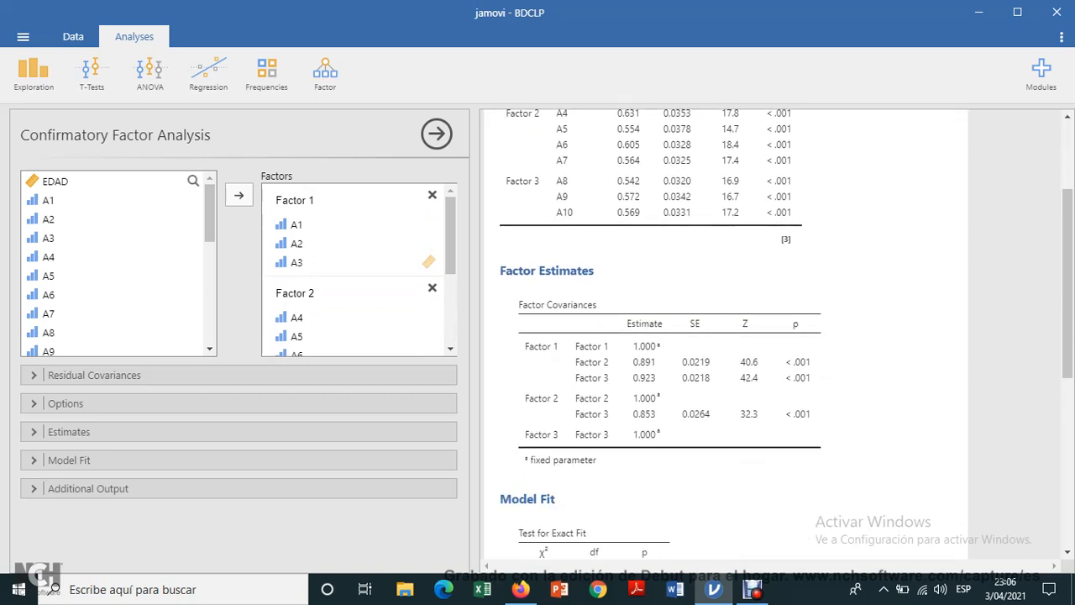
{"action": "scroll", "coordinate": [722, 336], "scroll_direction": "down", "scroll_amount": 6}
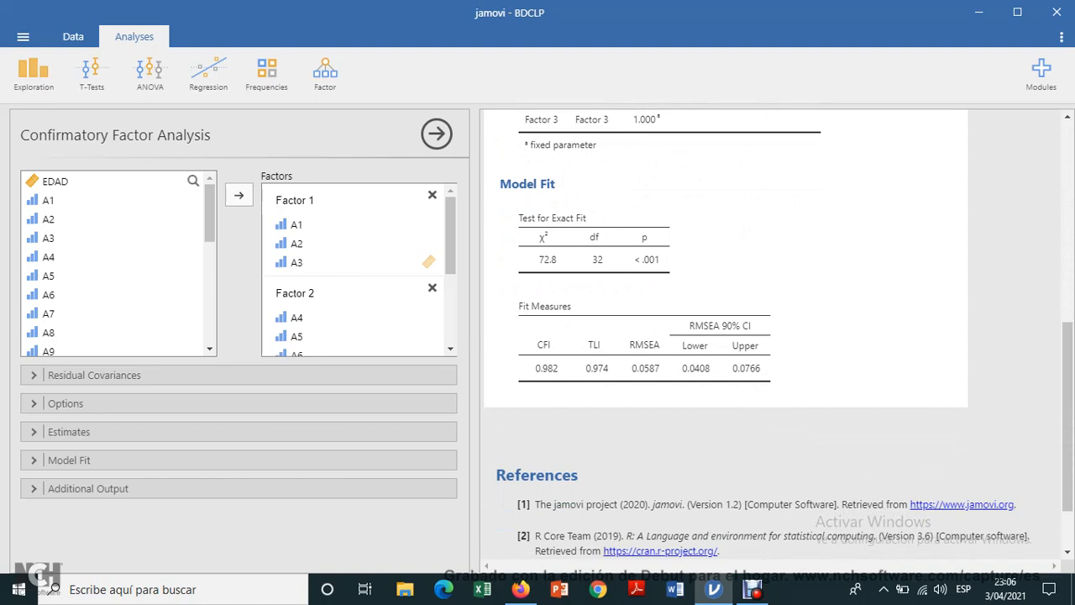
{"action": "scroll", "coordinate": [723, 337], "scroll_direction": "up", "scroll_amount": 9}
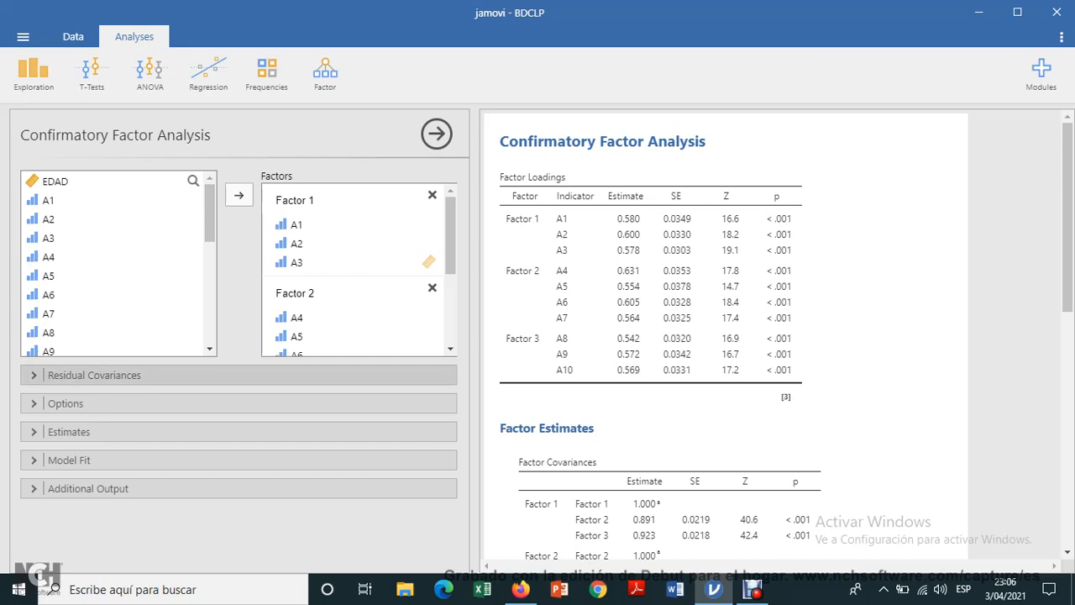
{"action": "scroll", "coordinate": [723, 337], "scroll_direction": "down", "scroll_amount": 4}
{"action": "scroll", "coordinate": [723, 336], "scroll_direction": "down", "scroll_amount": 1}
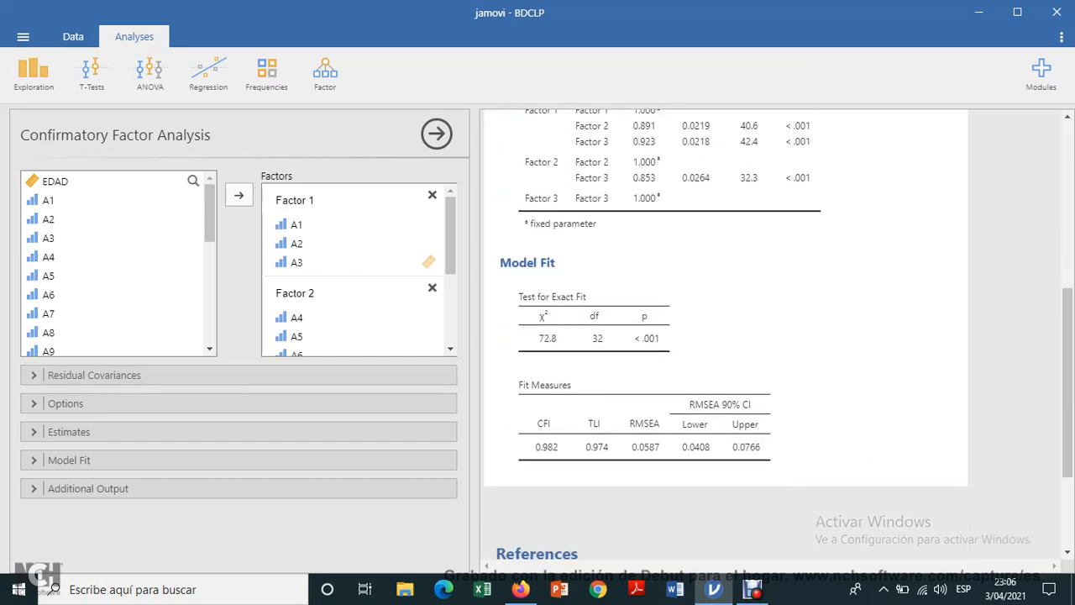
Switch to the thesis PDF in Firefox and examine the parsimony and comparative fit indices with their optimal values in Tabla 2.
{"action": "left_click", "coordinate": [521, 590]}
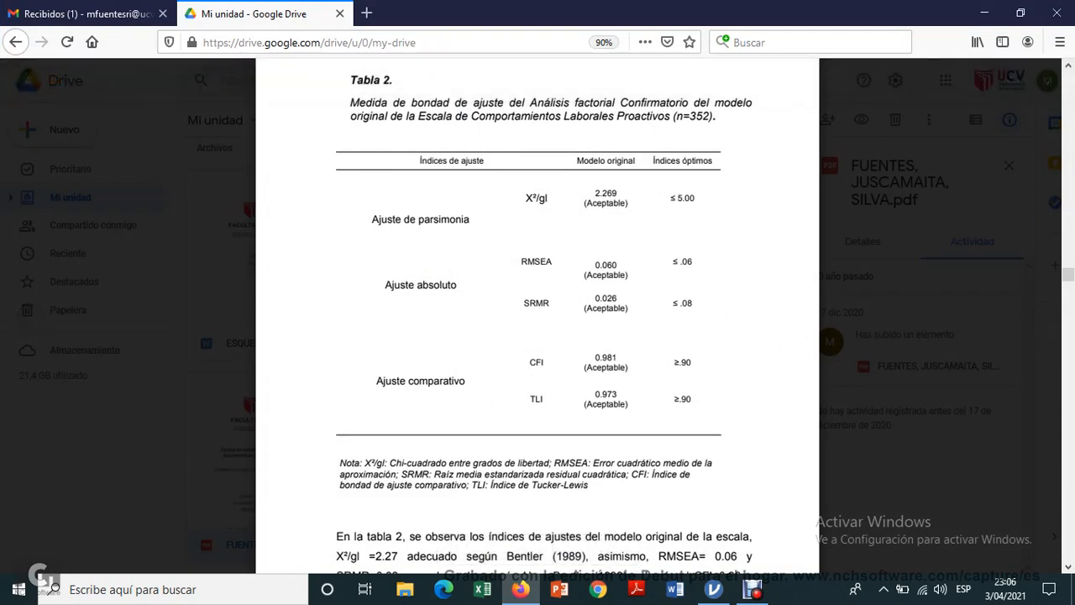
{"action": "left_click", "coordinate": [421, 220]}
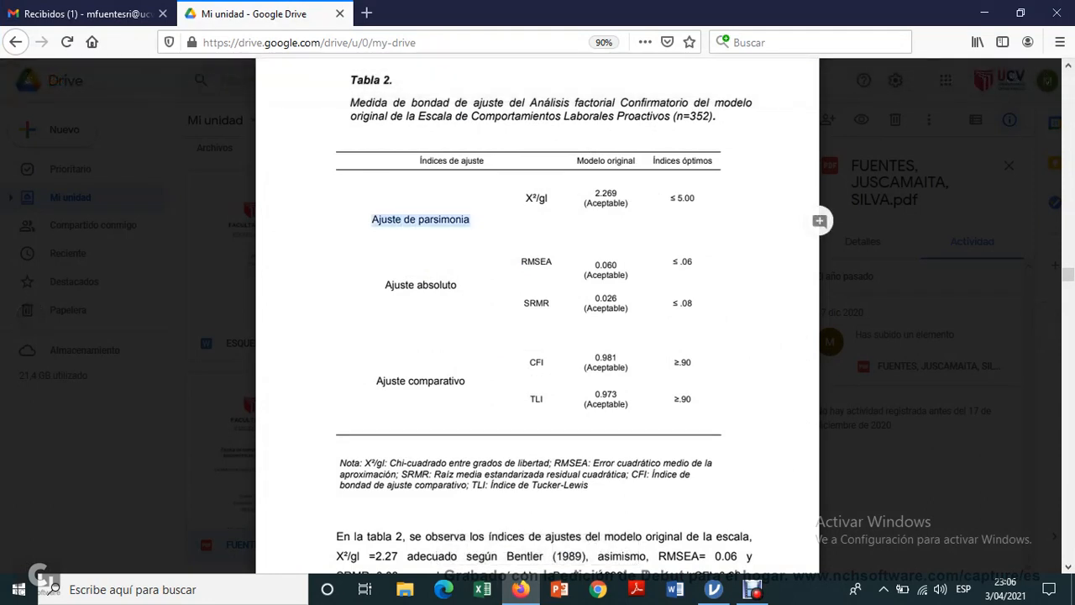
{"action": "left_click", "coordinate": [421, 220]}
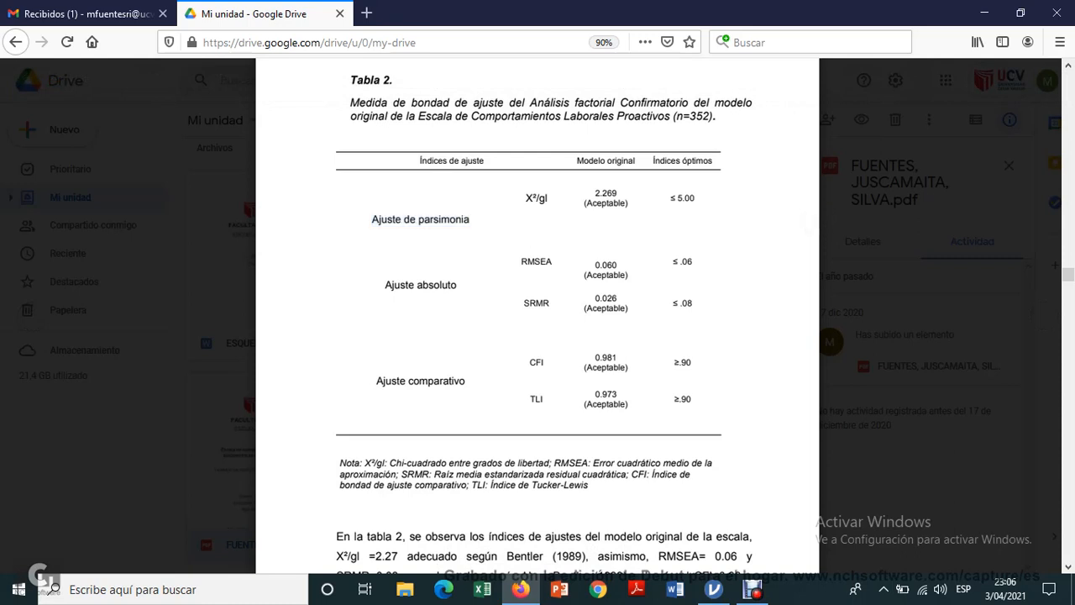
{"action": "left_click_drag", "start_coordinate": [375, 380], "coordinate": [466, 381]}
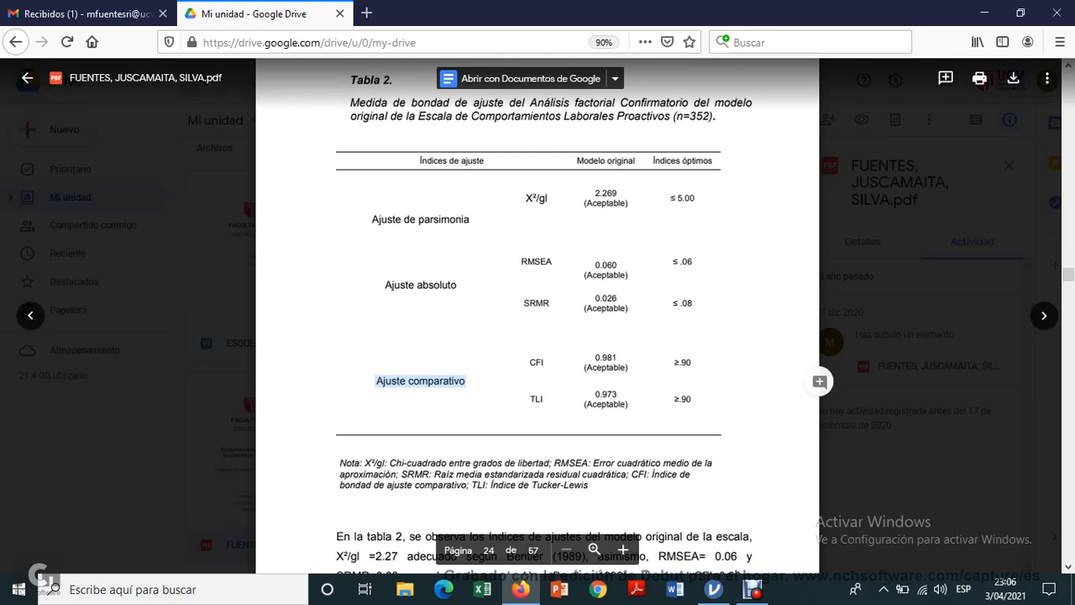
{"action": "left_click", "coordinate": [463, 382]}
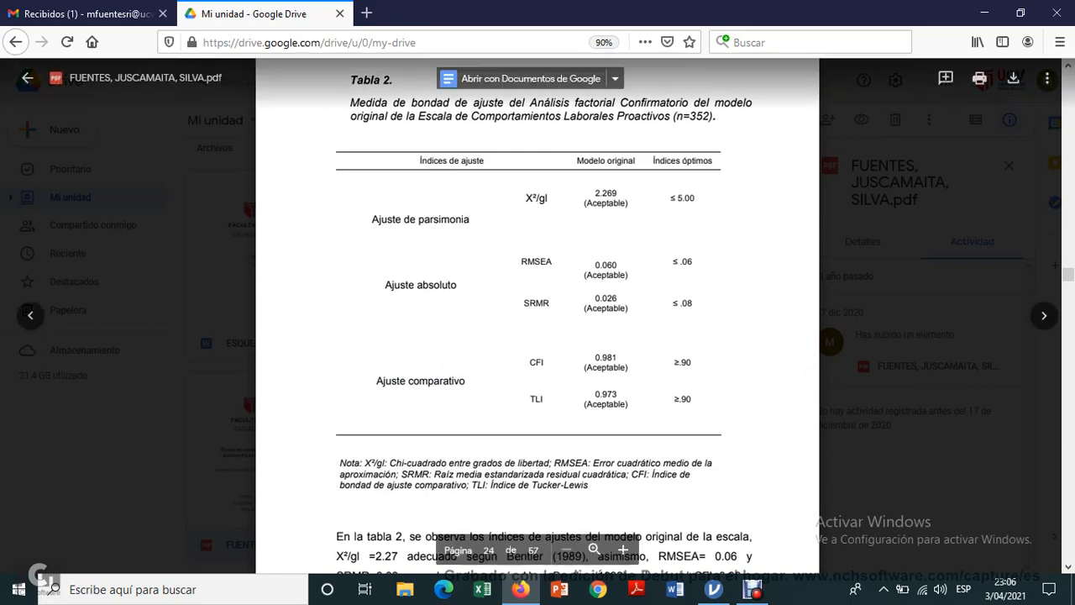
Return to the jamovi model fit results and, in the Calculator, divide the chi-square 72.8 by its 32 degrees of freedom.
{"action": "left_click", "coordinate": [714, 589]}
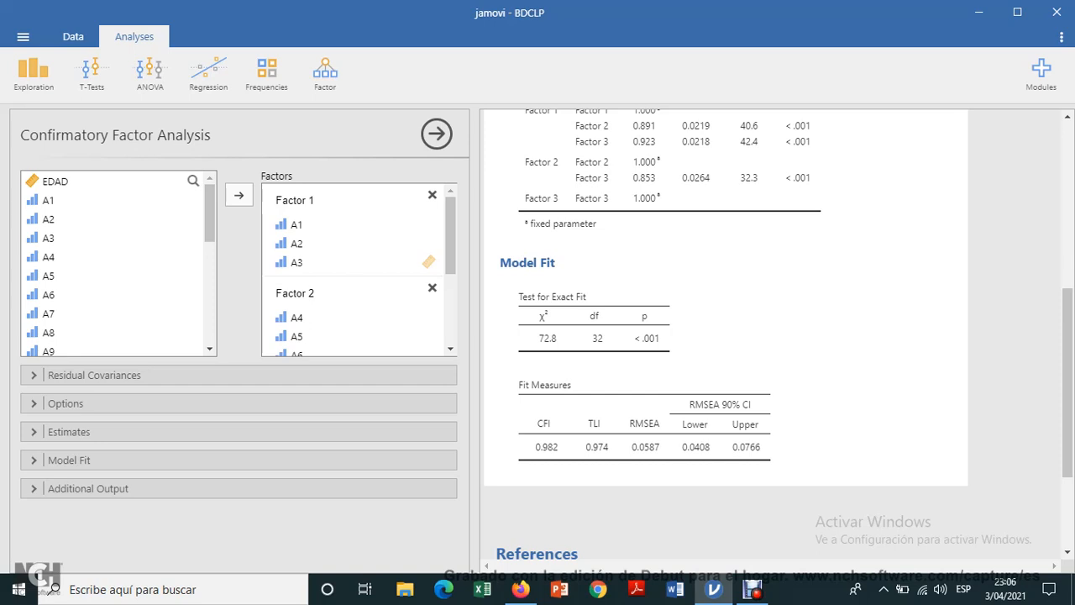
{"action": "left_click", "coordinate": [50, 588]}
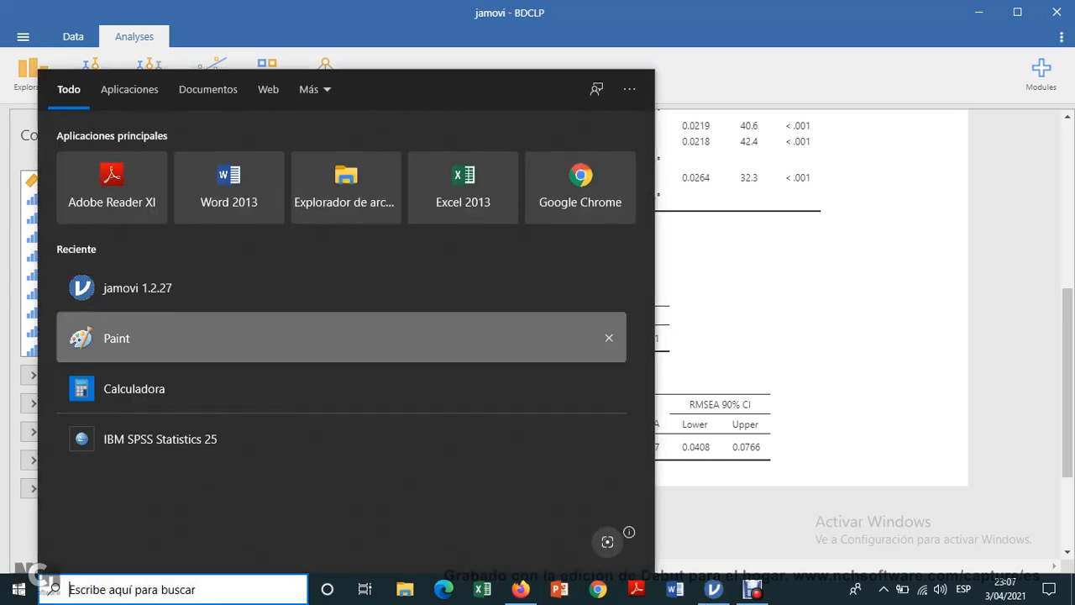
{"action": "left_click", "coordinate": [134, 388]}
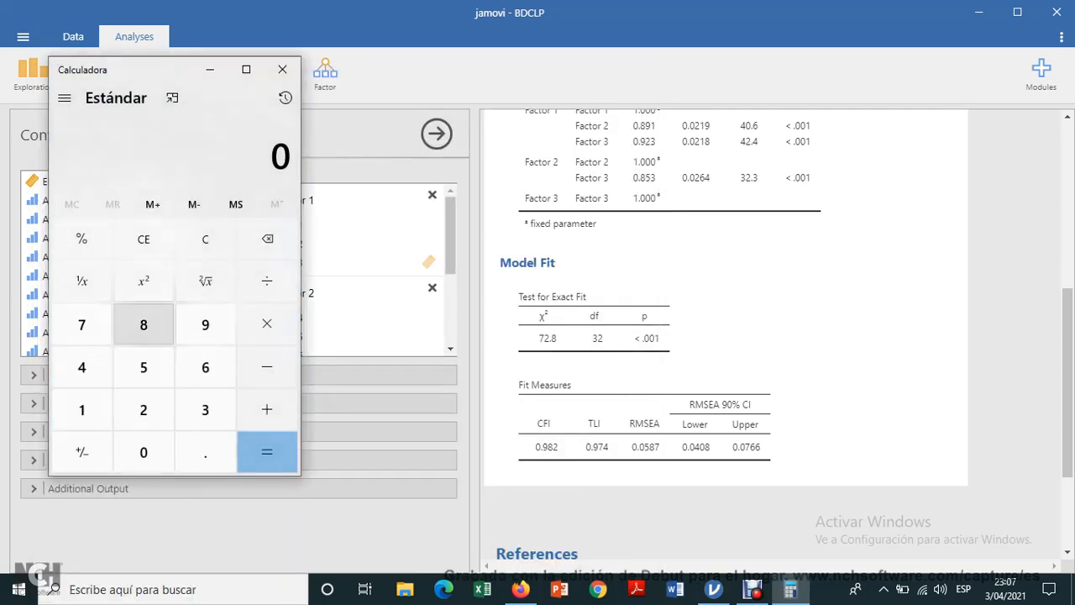
{"action": "type", "text": "72."}
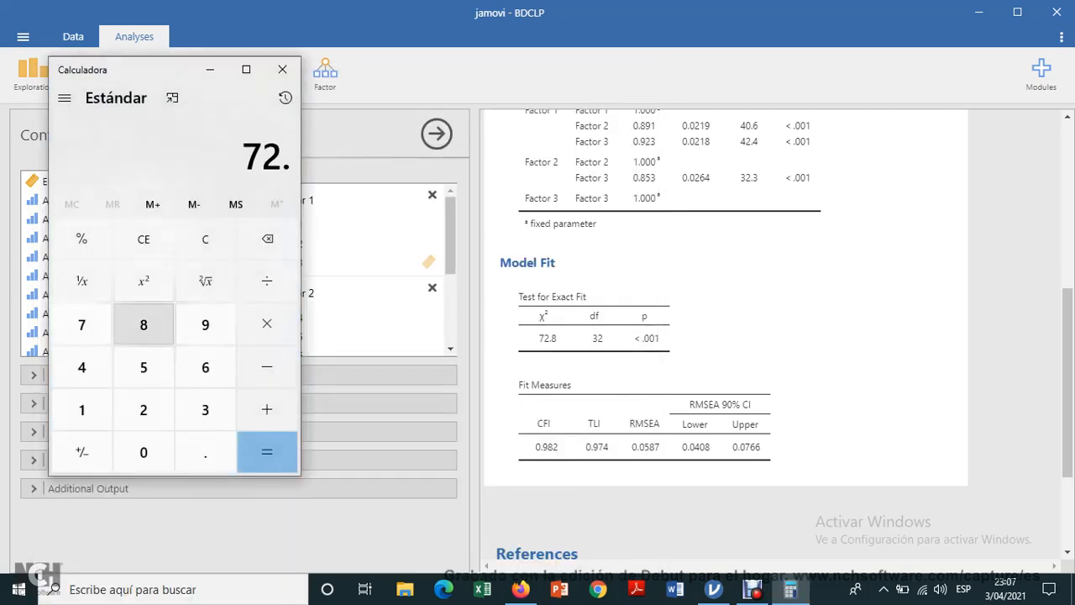
{"action": "type", "text": "8"}
{"action": "type", "text": "/"}
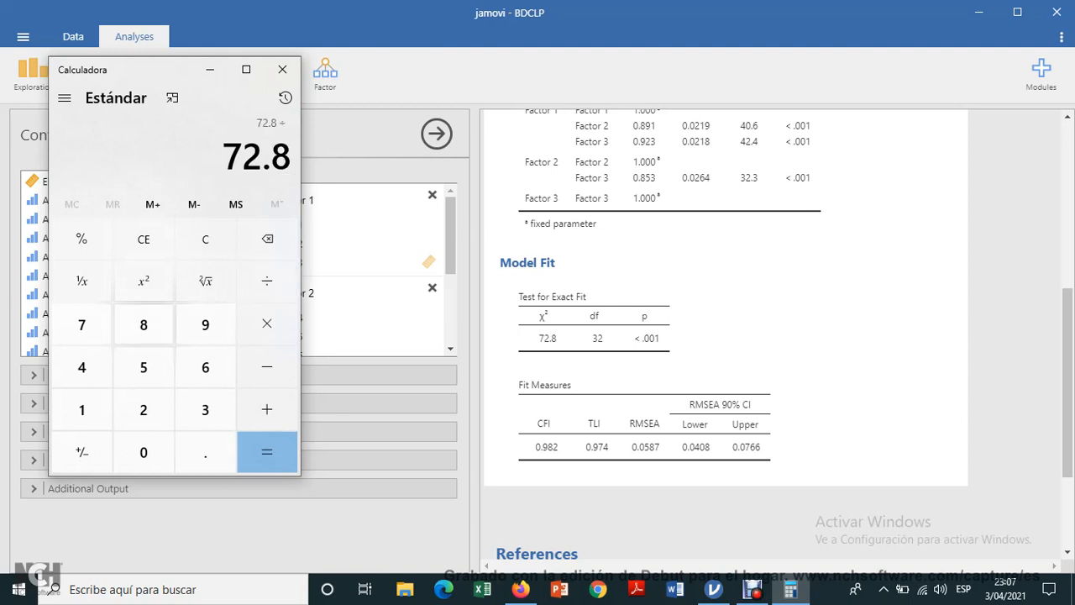
{"action": "type", "text": "32"}
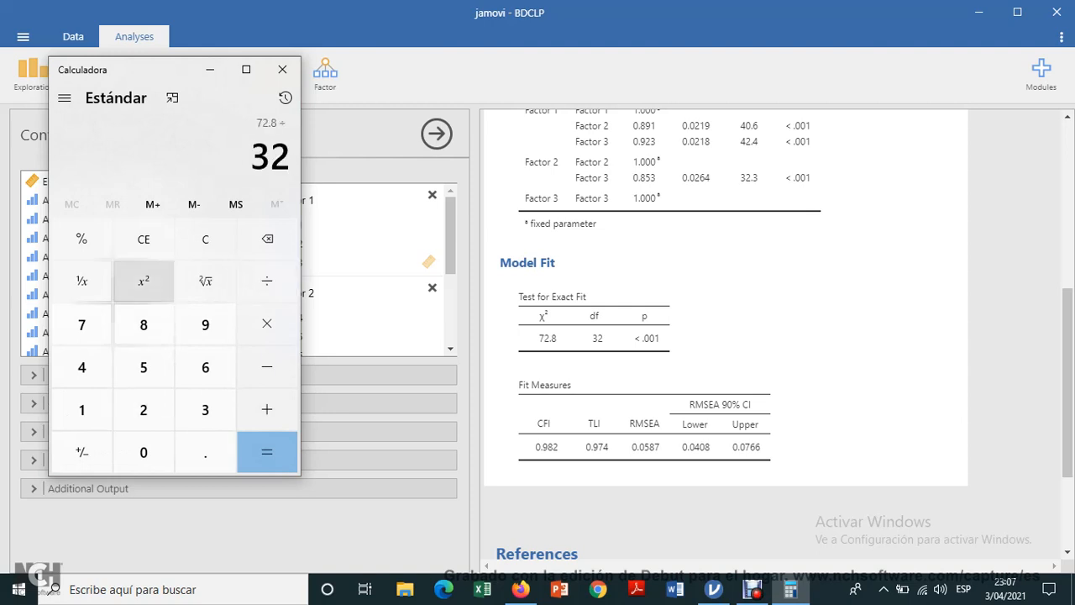
{"action": "key", "text": "Return"}
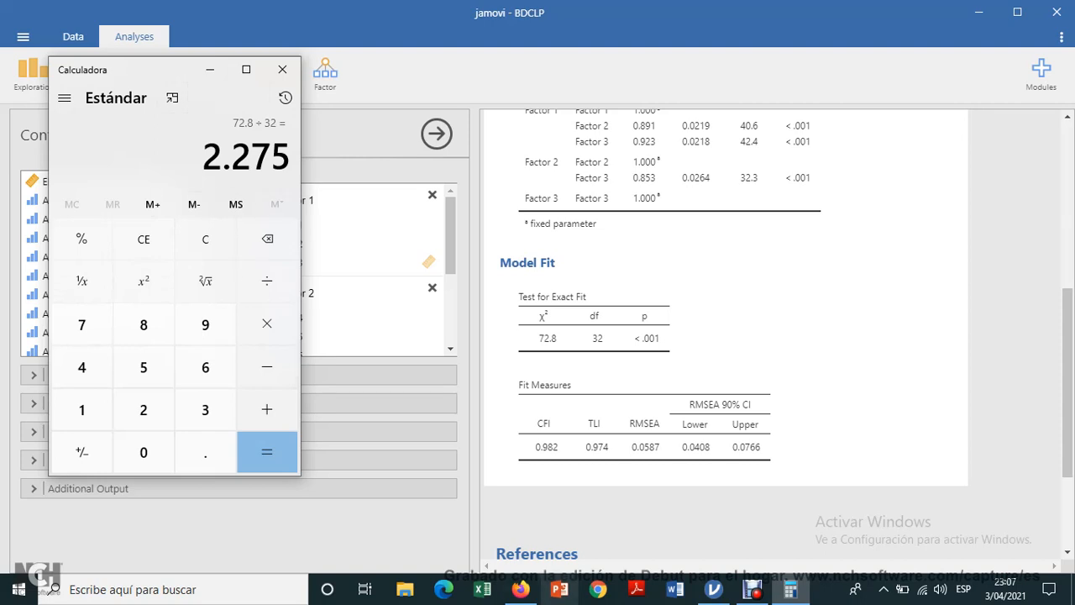
Switch to the thesis PDF in Firefox and examine the optimal X²/gl value and the absolute fit indices in Tabla 2.
{"action": "left_click", "coordinate": [521, 589]}
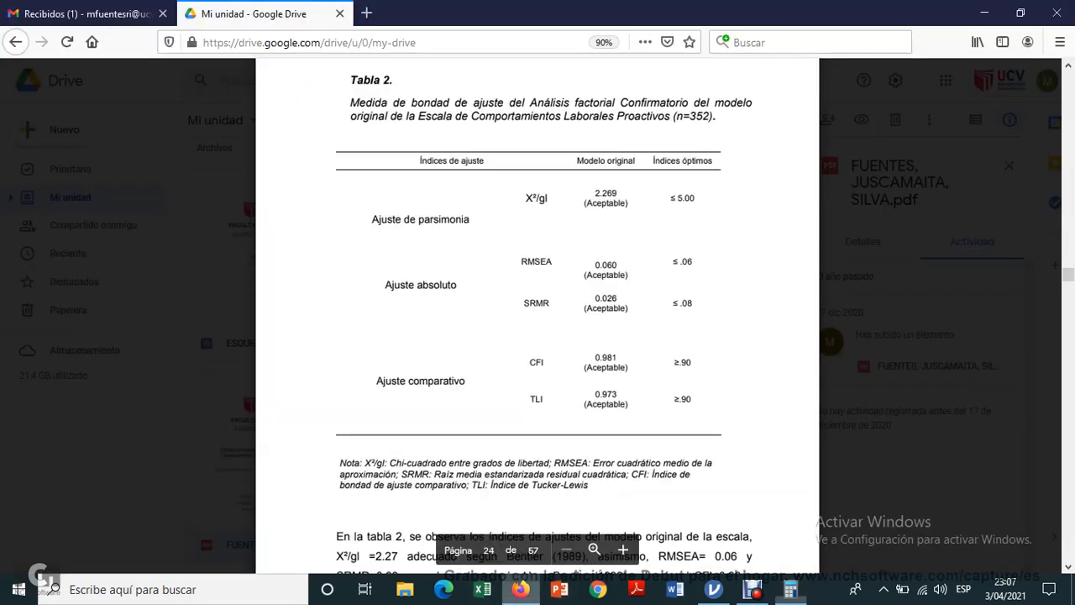
{"action": "double_click", "coordinate": [684, 199]}
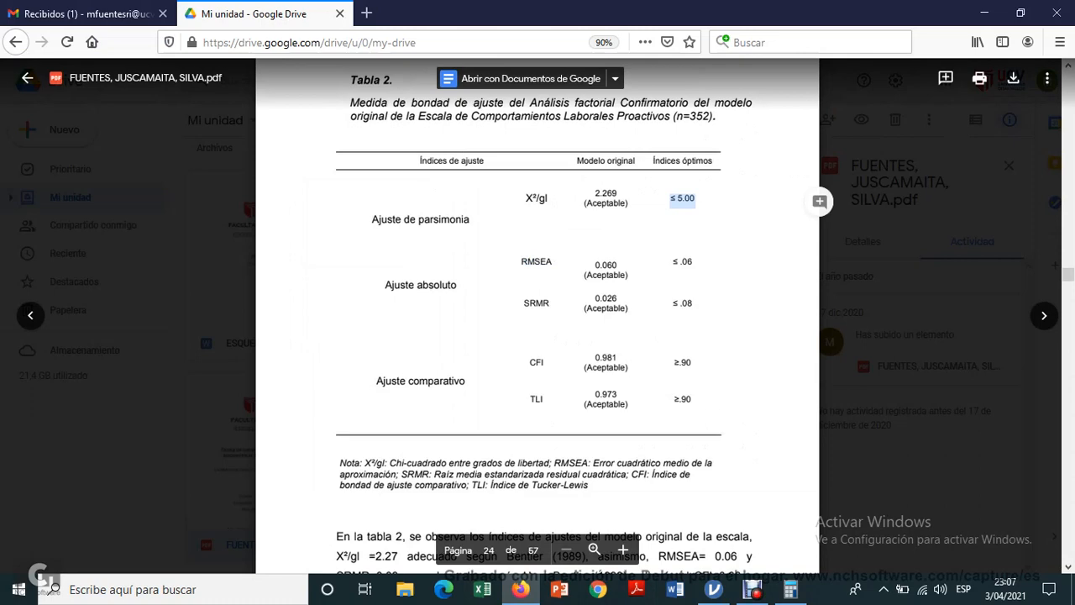
{"action": "left_click", "coordinate": [683, 199]}
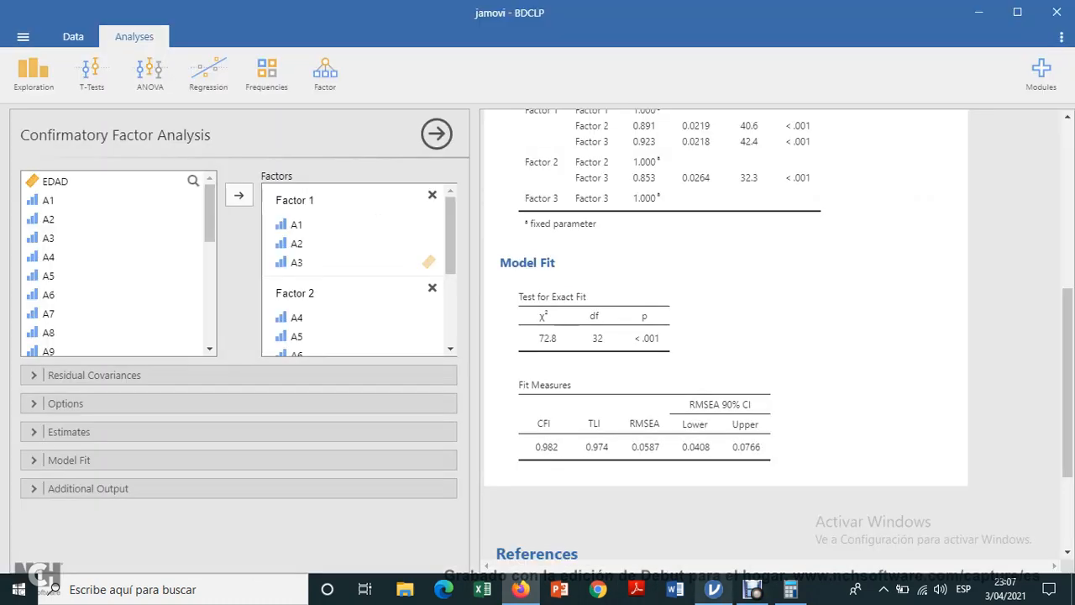
{"action": "left_click", "coordinate": [713, 589]}
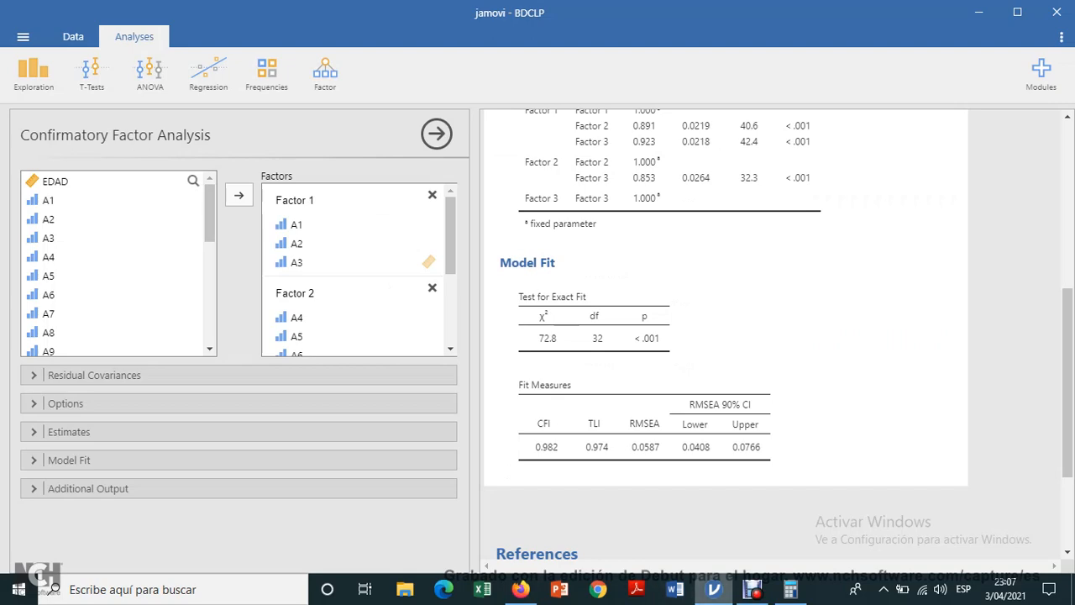
{"action": "left_click", "coordinate": [521, 589]}
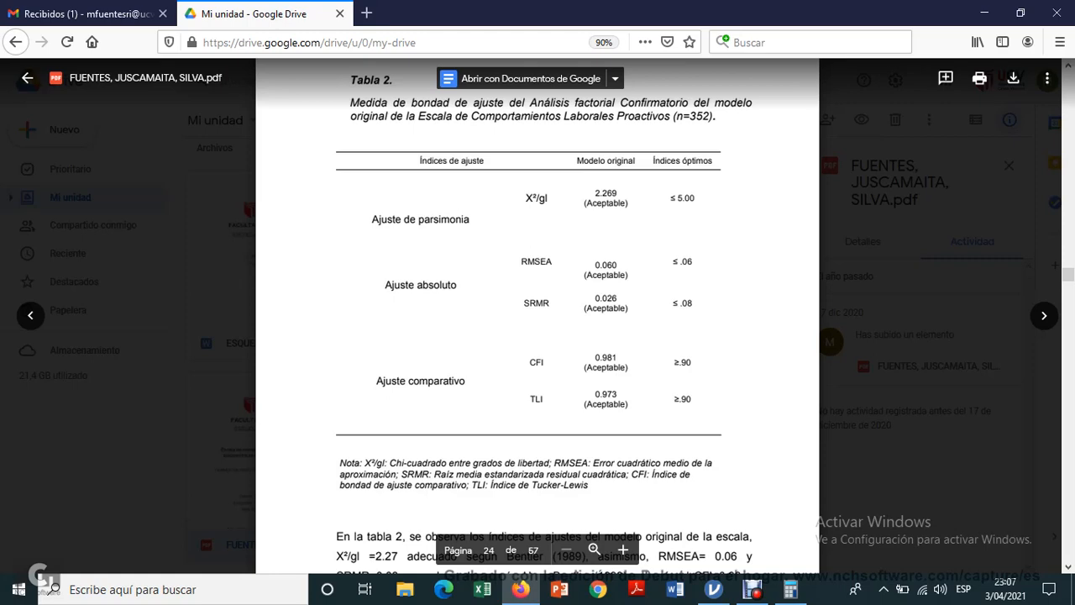
{"action": "left_click_drag", "start_coordinate": [383, 285], "coordinate": [457, 285]}
{"action": "scroll", "coordinate": [457, 285], "scroll_direction": "down", "scroll_amount": 3}
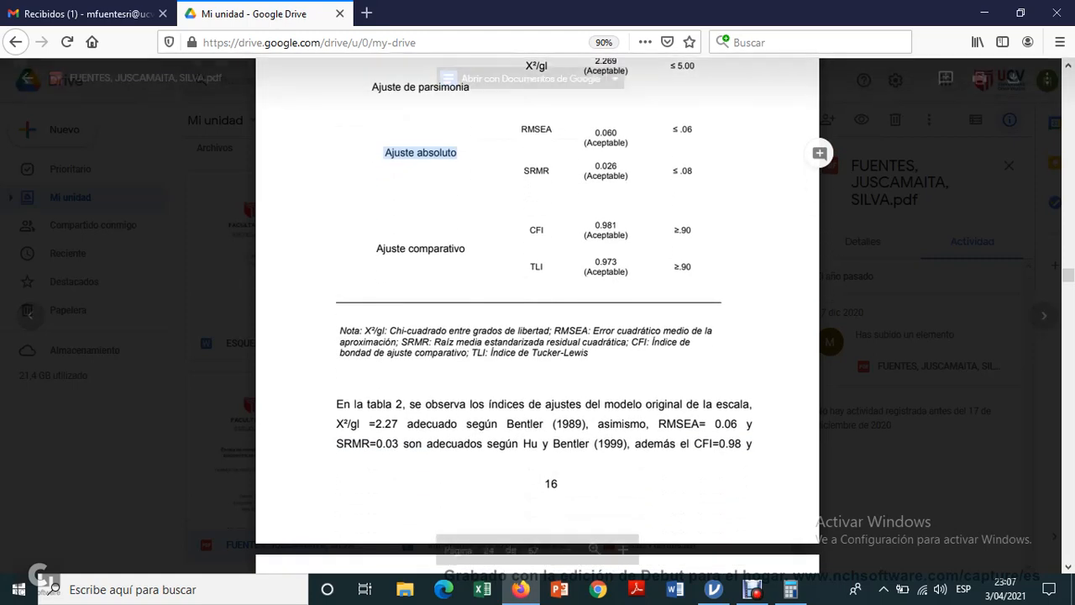
{"action": "left_click", "coordinate": [468, 201]}
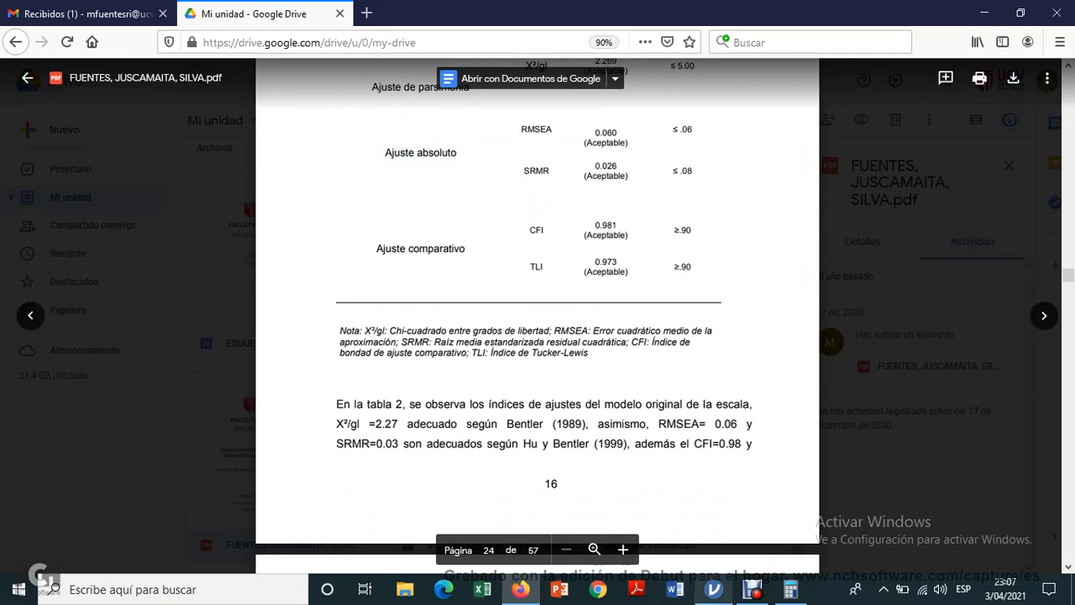
Switch back to jamovi and add SRMR to the fit measures of the confirmatory factor analysis.
{"action": "left_click", "coordinate": [715, 589]}
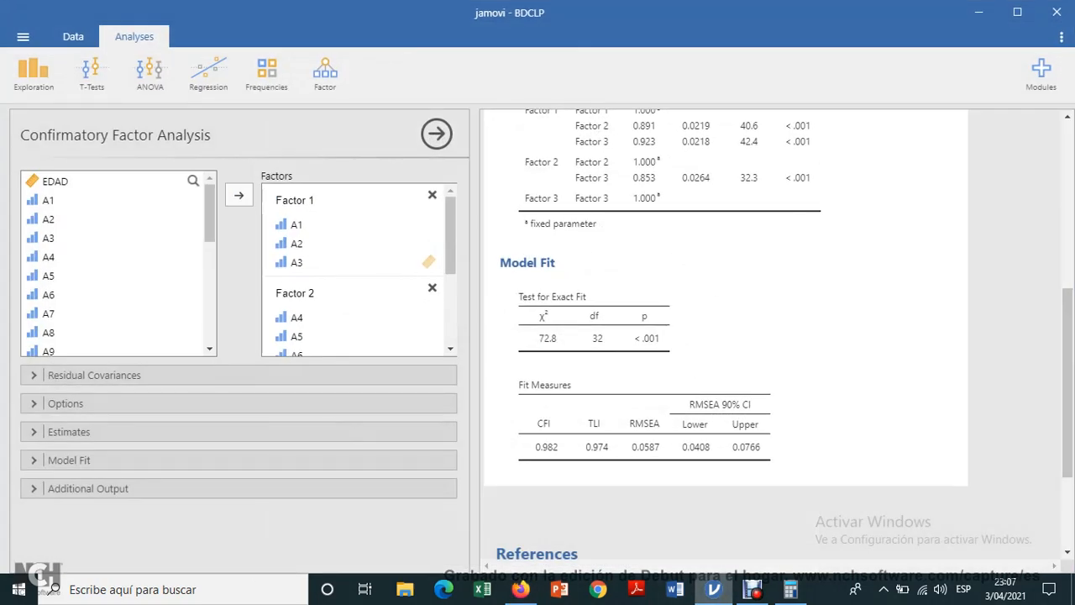
{"action": "left_click", "coordinate": [714, 589]}
{"action": "left_click", "coordinate": [715, 589]}
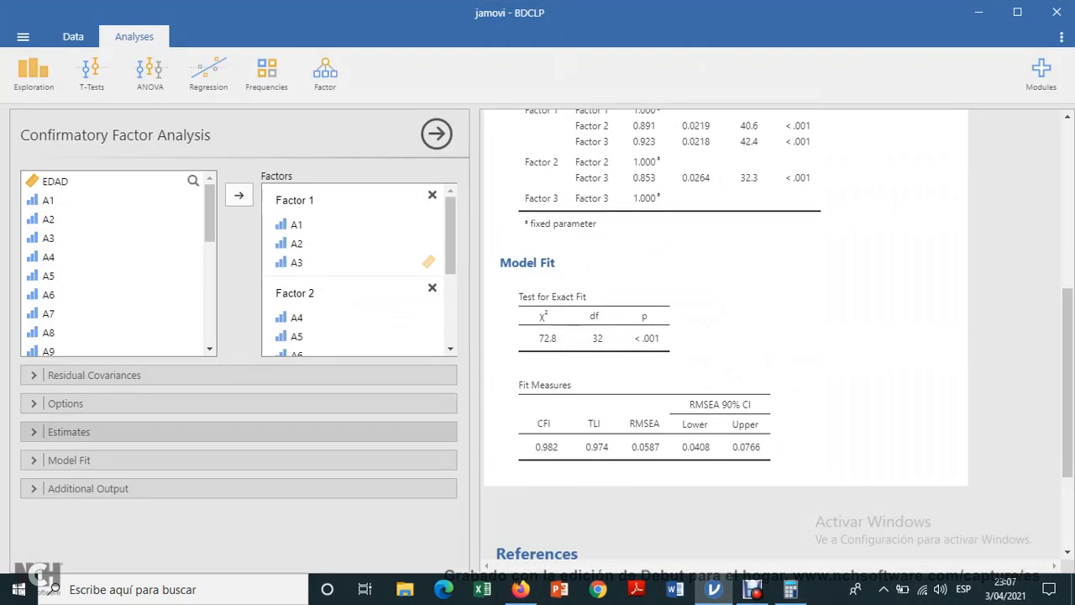
{"action": "left_click", "coordinate": [69, 432]}
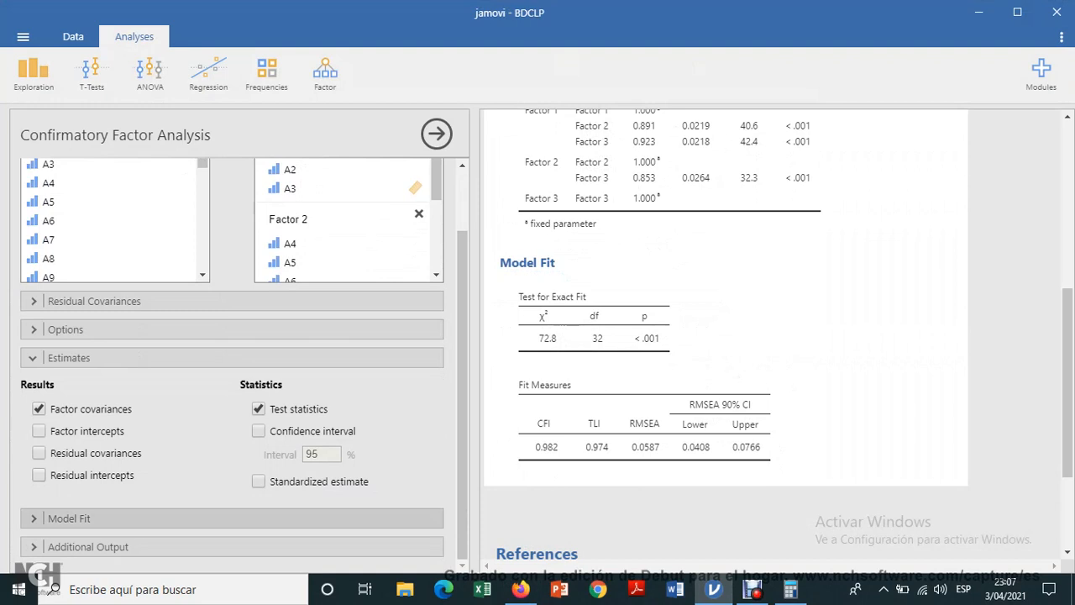
{"action": "left_click", "coordinate": [69, 519]}
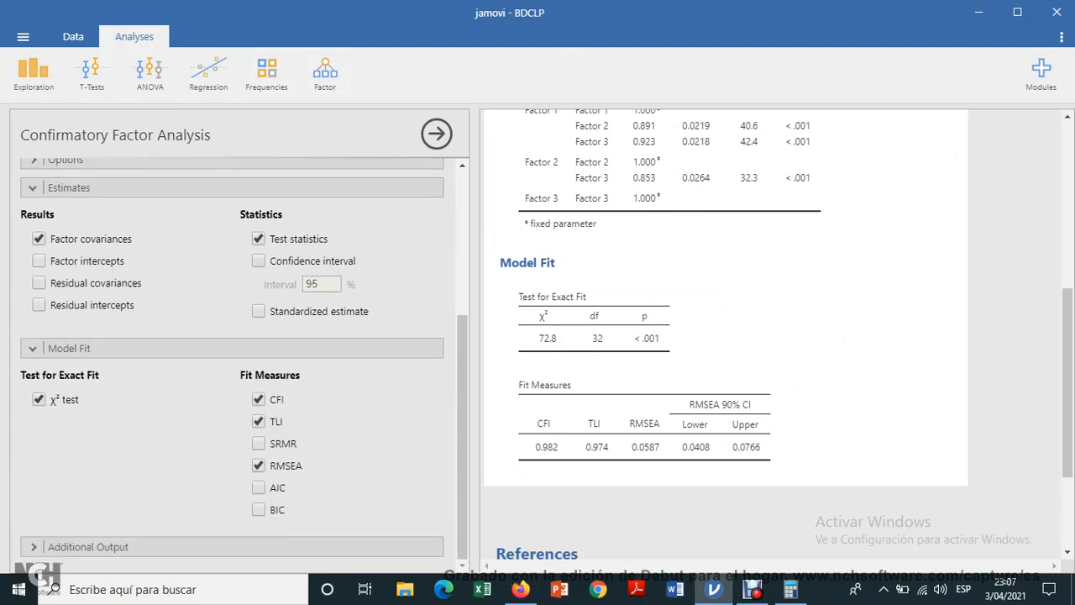
{"action": "left_click", "coordinate": [259, 443]}
{"action": "left_click", "coordinate": [69, 188]}
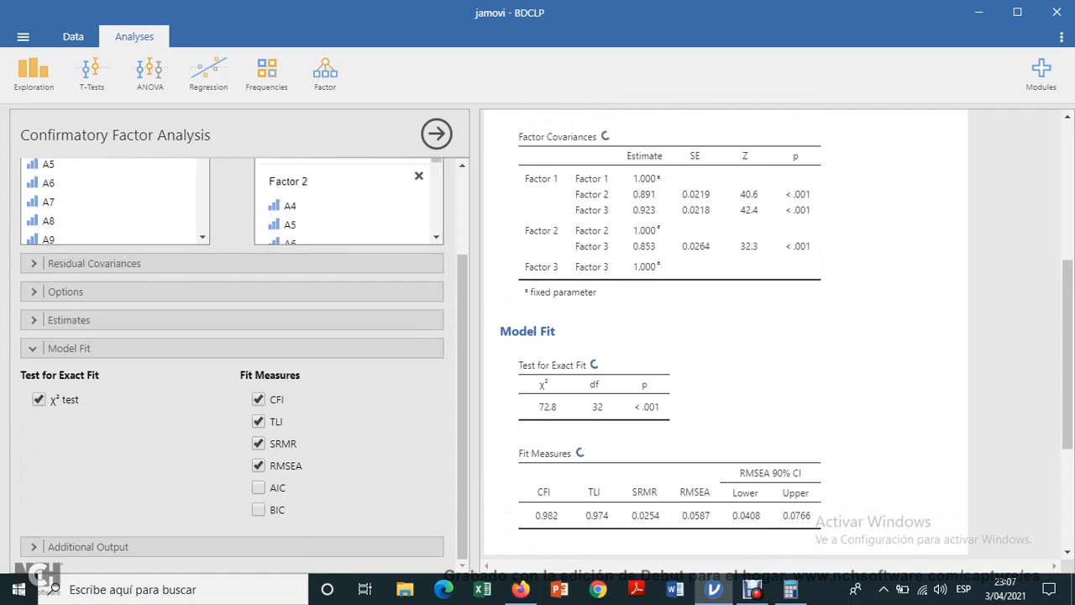
Compare the SRMR, RMSEA, CFI and TLI results with the optimal values in the thesis's Tabla 2, and review the full analysis output.
{"action": "scroll", "coordinate": [725, 336], "scroll_direction": "down", "scroll_amount": 2}
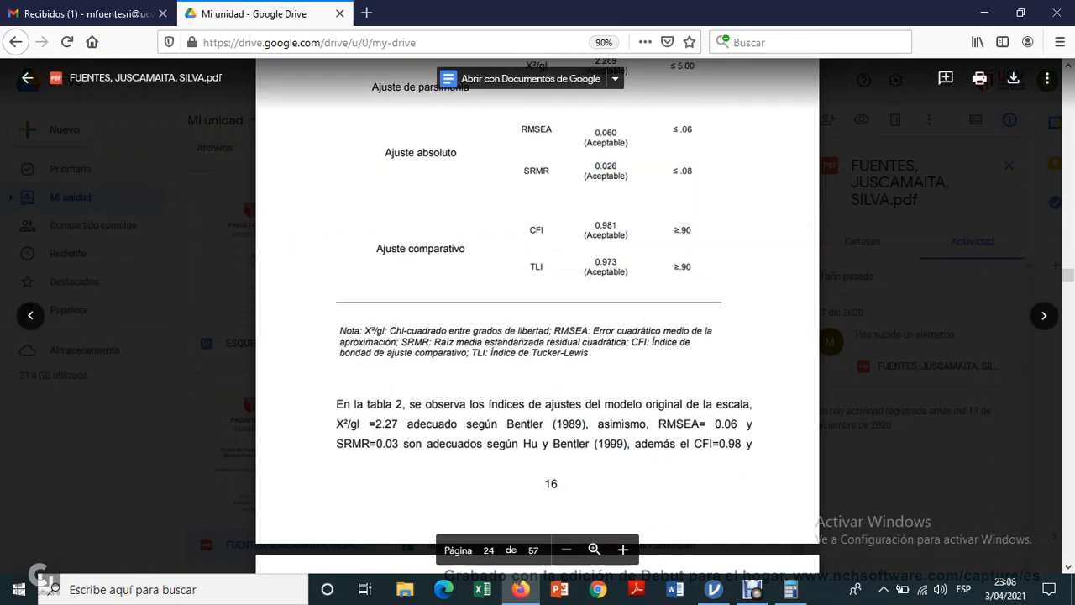
{"action": "left_click", "coordinate": [714, 589]}
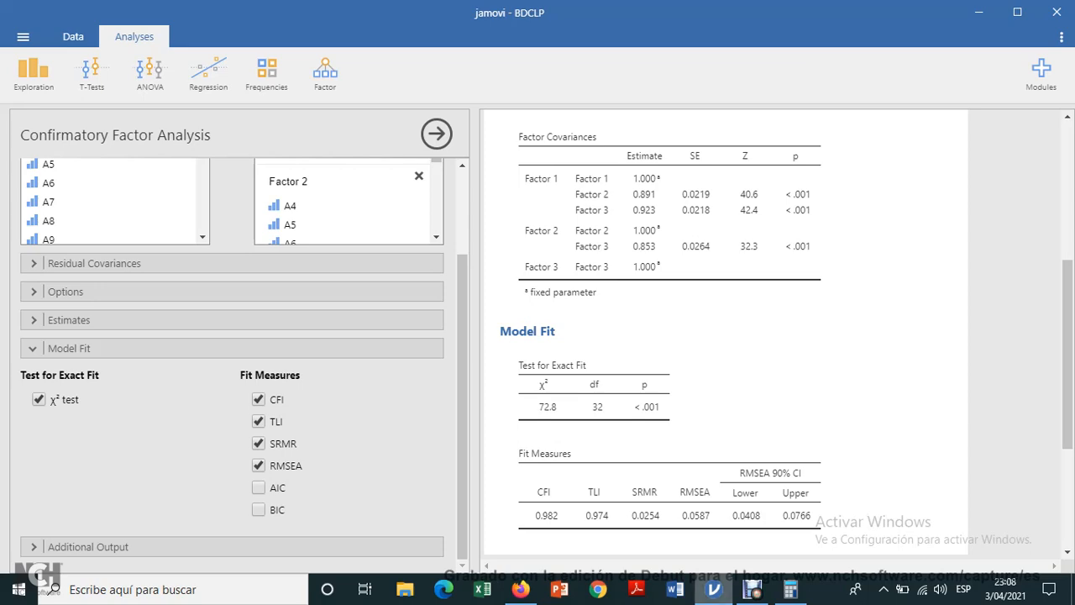
{"action": "key", "text": "alt+Tab"}
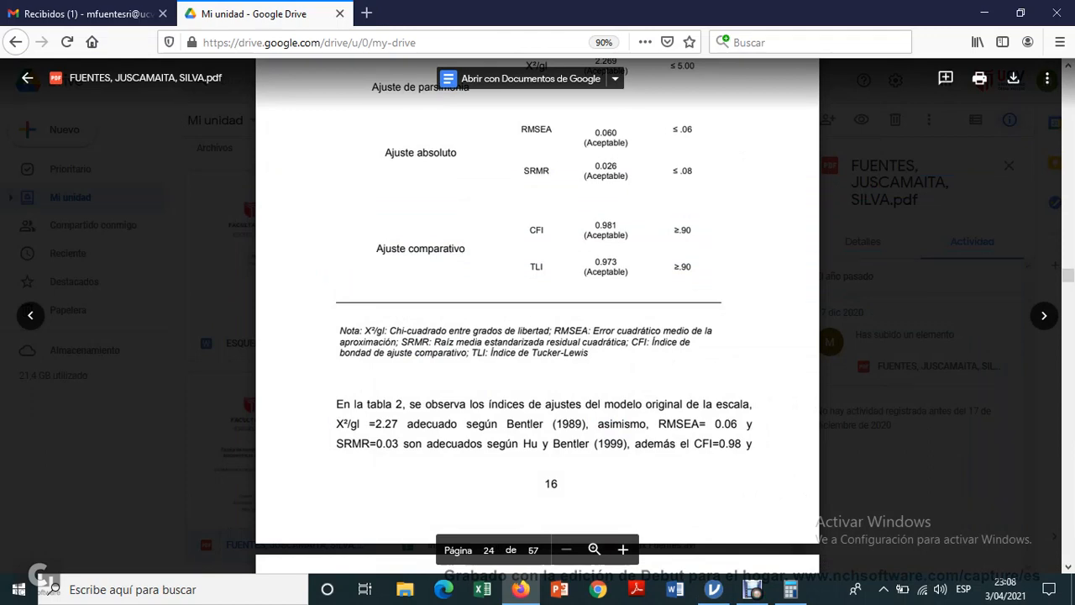
{"action": "left_click", "coordinate": [714, 589]}
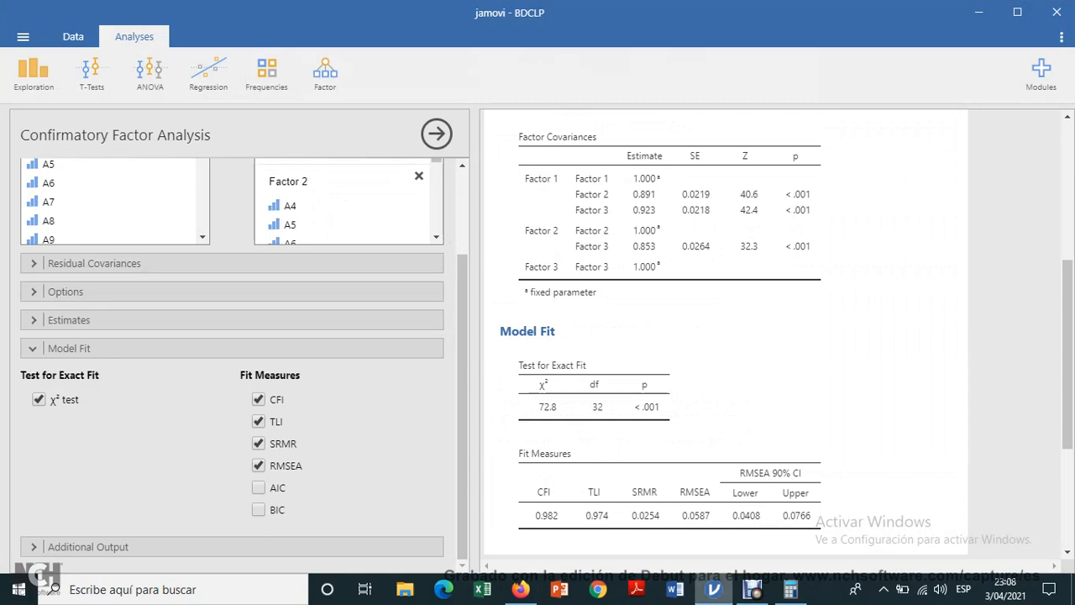
{"action": "left_click", "coordinate": [714, 589]}
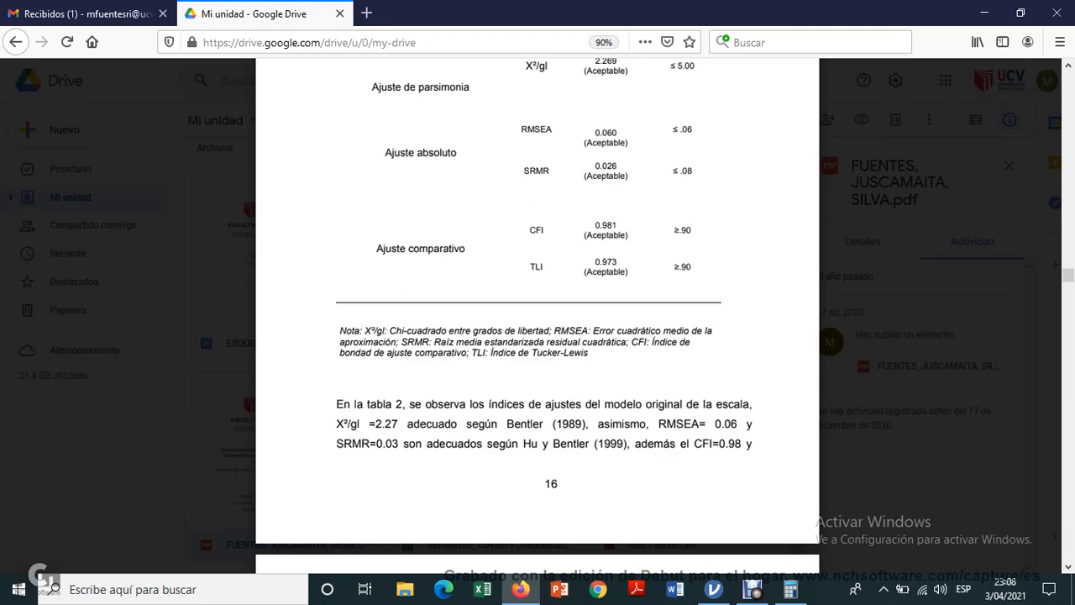
{"action": "left_click", "coordinate": [714, 589]}
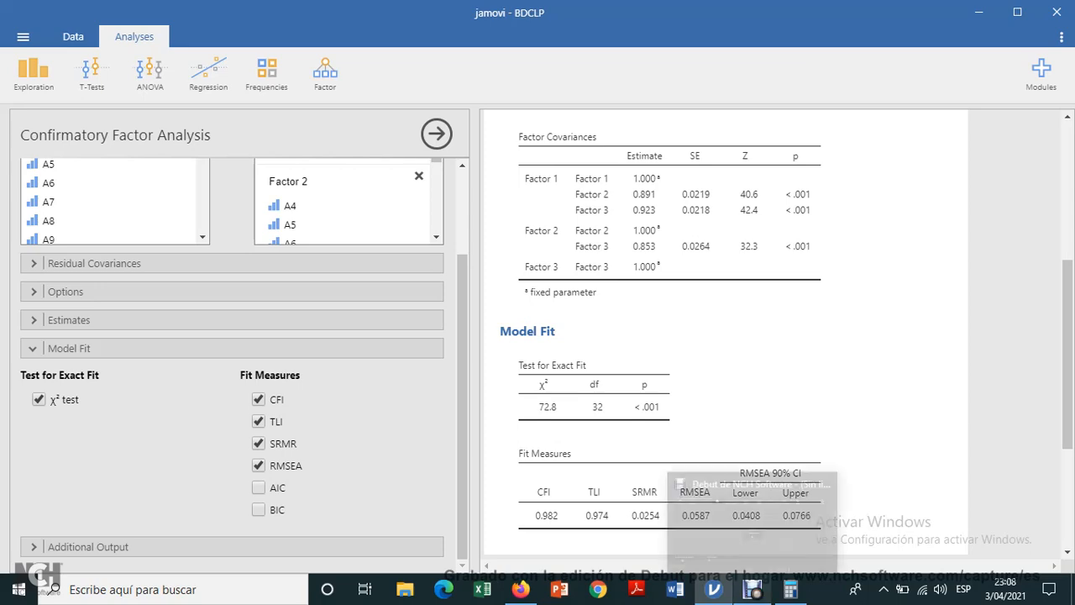
{"action": "left_click", "coordinate": [521, 589]}
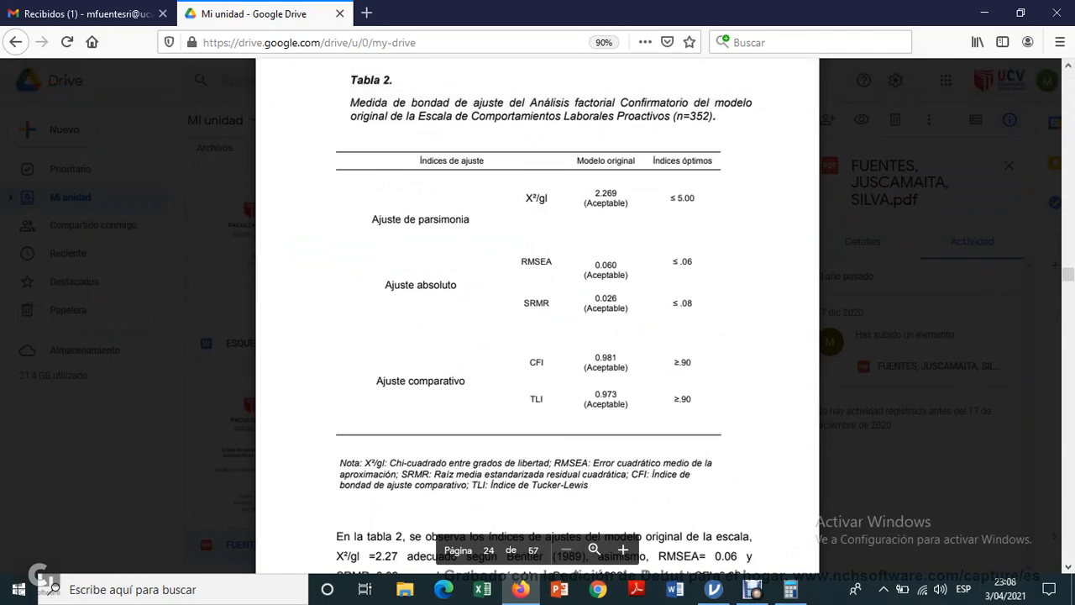
{"action": "left_click", "coordinate": [713, 589]}
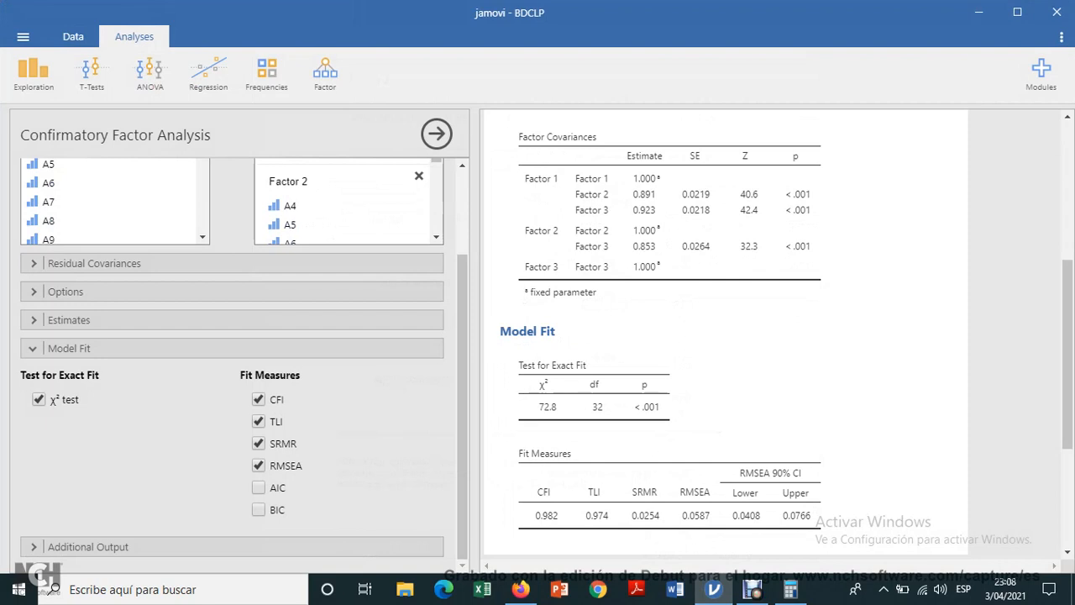
{"action": "scroll", "coordinate": [726, 336], "scroll_direction": "up", "scroll_amount": 5}
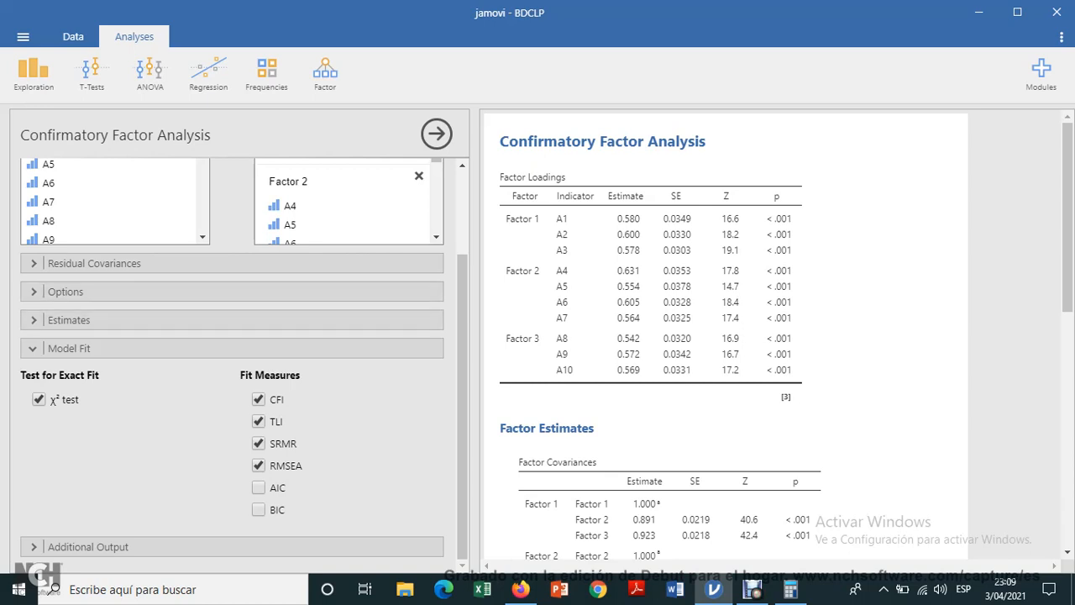
{"action": "scroll", "coordinate": [777, 336], "scroll_direction": "down", "scroll_amount": 10}
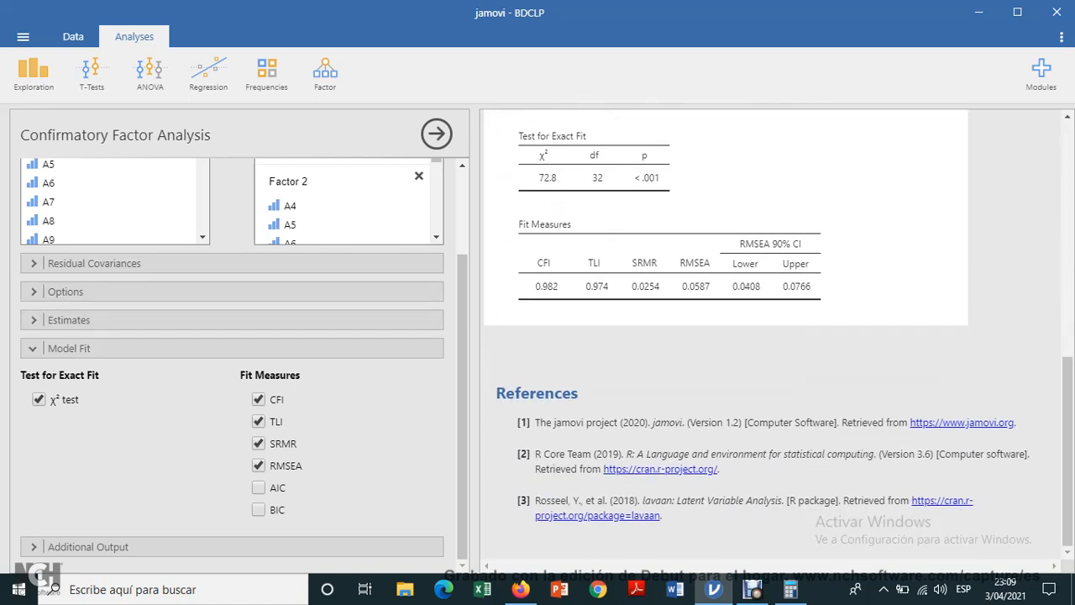
{"action": "scroll", "coordinate": [777, 336], "scroll_direction": "up", "scroll_amount": 8}
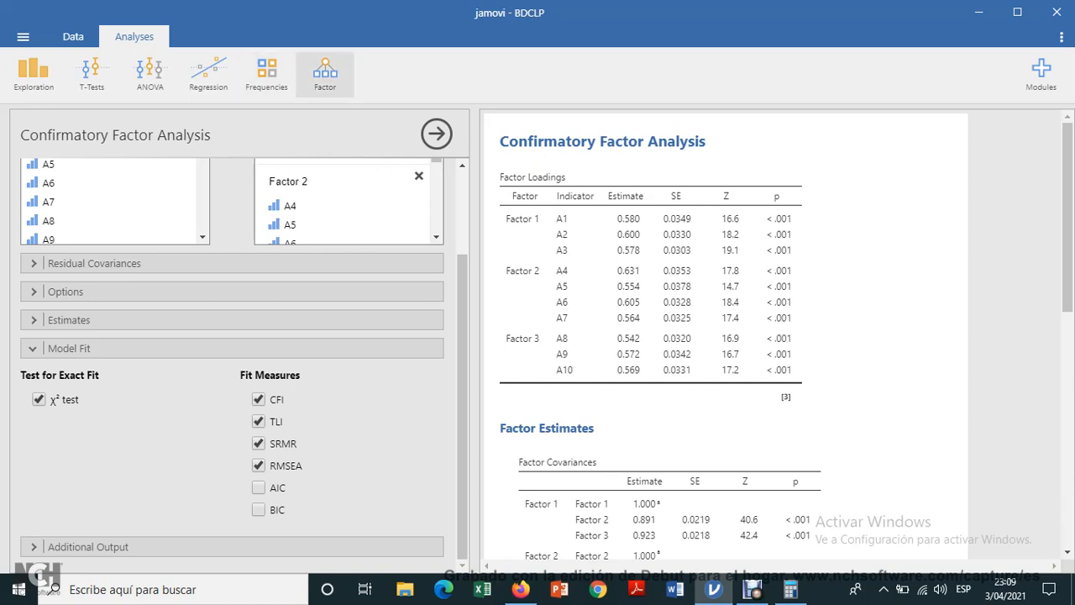
Create an Exploratory Factor Analysis and add items A1 through A10 as its variables.
{"action": "left_click", "coordinate": [325, 74]}
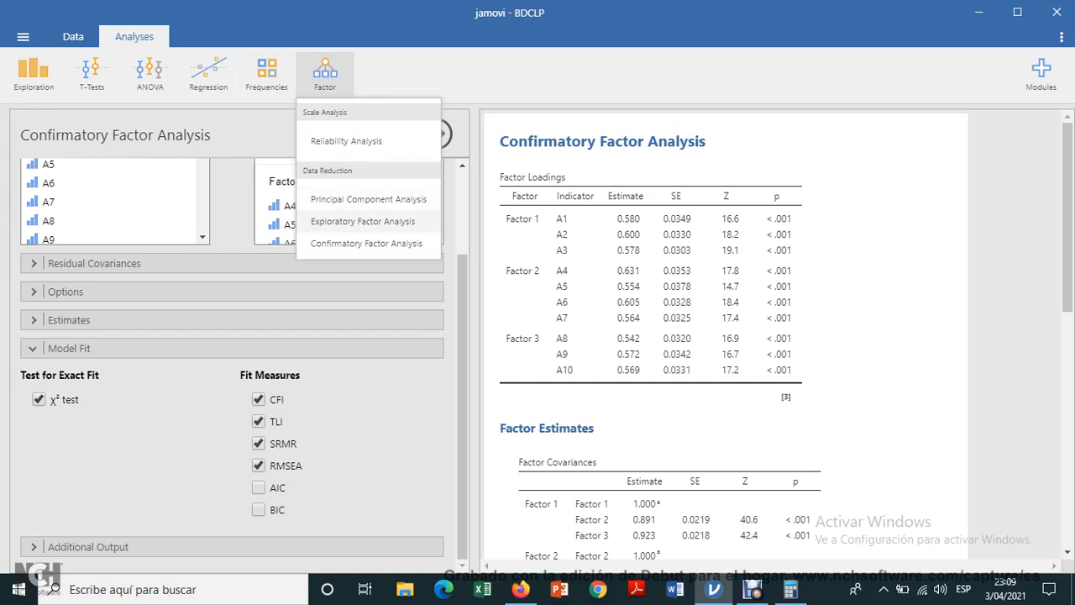
{"action": "left_click", "coordinate": [363, 221]}
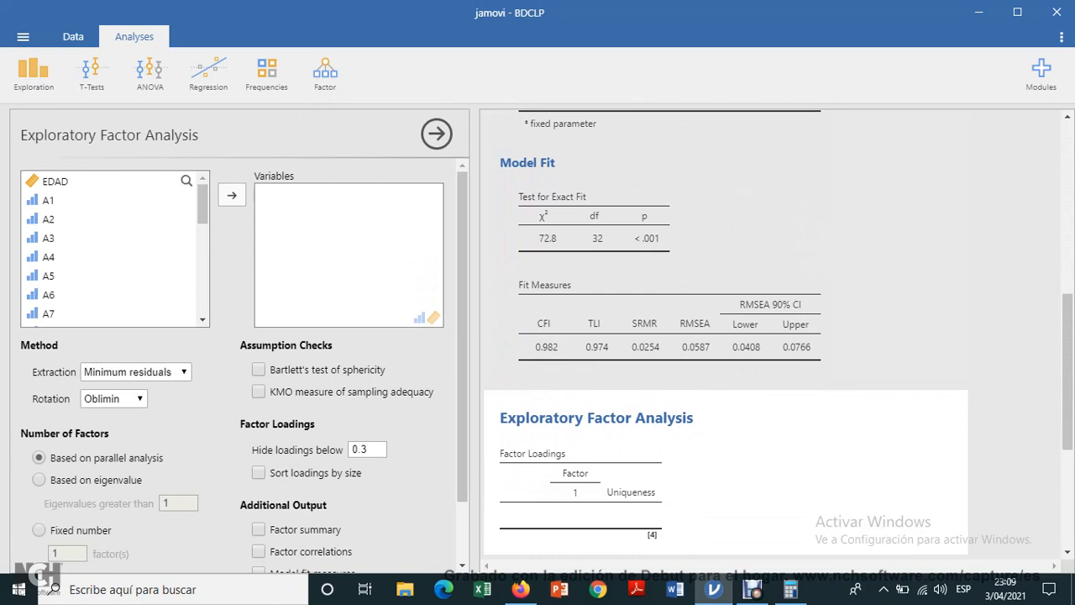
{"action": "left_click", "coordinate": [48, 201]}
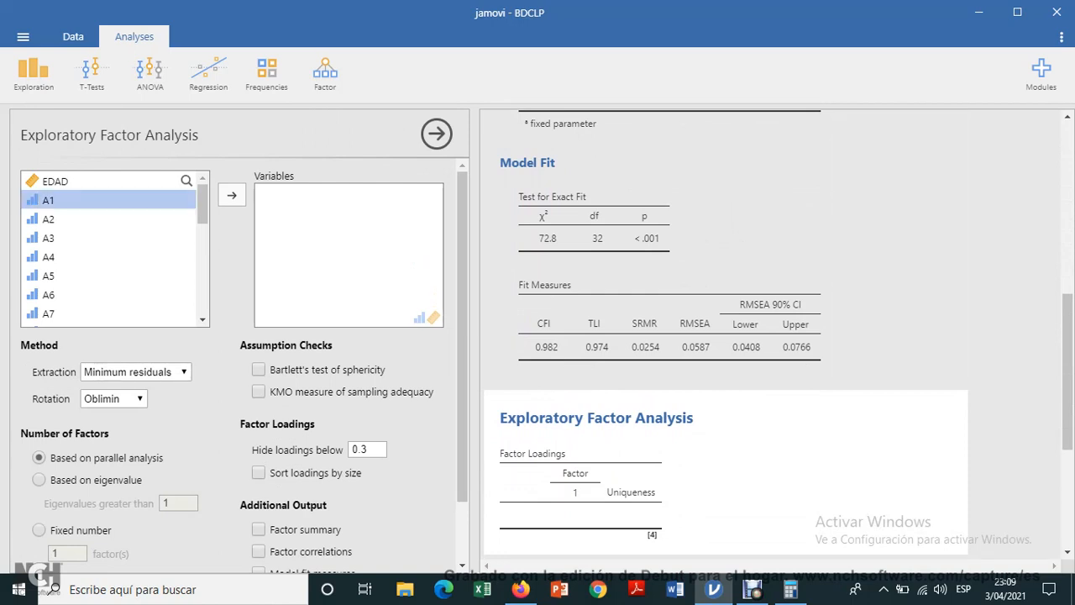
{"action": "left_click", "coordinate": [231, 195]}
{"action": "left_click", "coordinate": [232, 195]}
{"action": "left_click", "coordinate": [232, 195]}
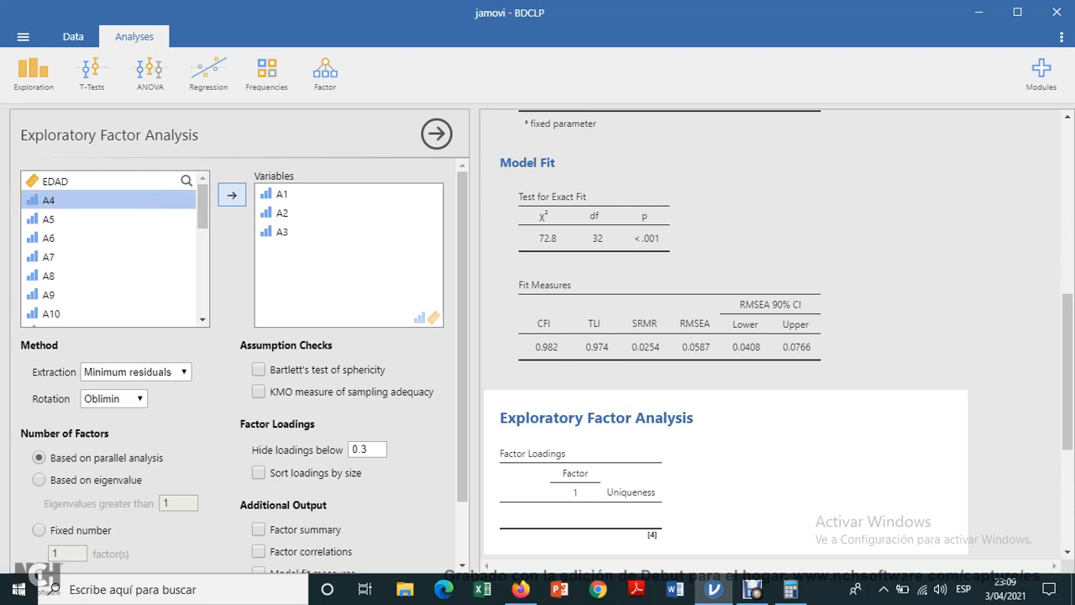
{"action": "left_click", "coordinate": [232, 195]}
{"action": "left_click", "coordinate": [231, 195]}
{"action": "left_click", "coordinate": [231, 195]}
{"action": "left_click", "coordinate": [232, 195]}
{"action": "left_click", "coordinate": [232, 195]}
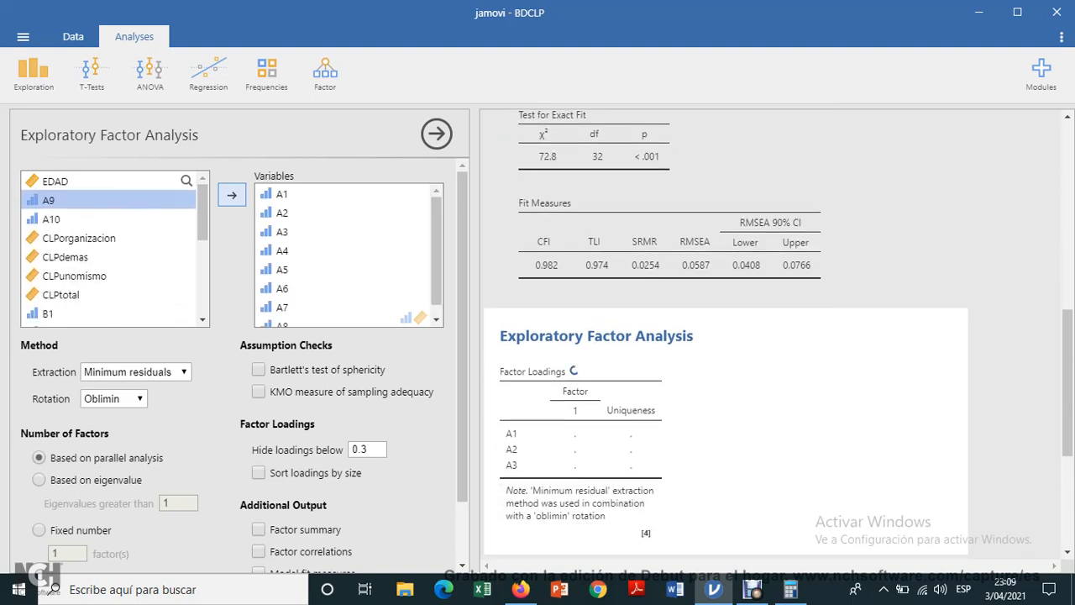
{"action": "left_click", "coordinate": [232, 194]}
{"action": "left_click", "coordinate": [232, 195]}
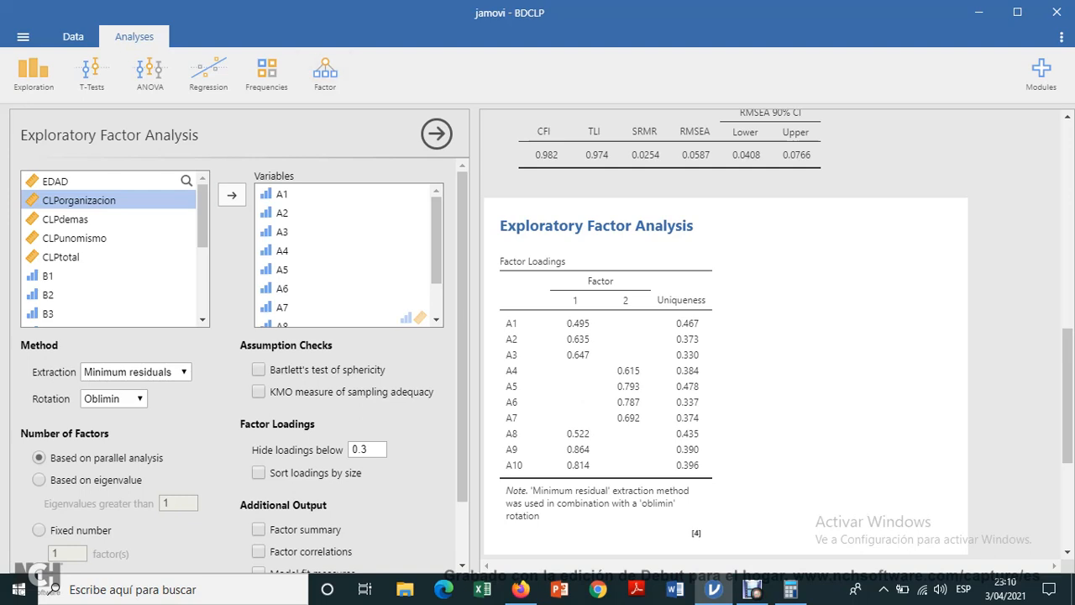
Add Bartlett's test of sphericity and the KMO measure of sampling adequacy to the exploratory analysis, and review their results.
{"action": "scroll", "coordinate": [349, 252], "scroll_direction": "down", "scroll_amount": 2}
{"action": "scroll", "coordinate": [348, 253], "scroll_direction": "up", "scroll_amount": 2}
{"action": "scroll", "coordinate": [240, 353], "scroll_direction": "down", "scroll_amount": 2}
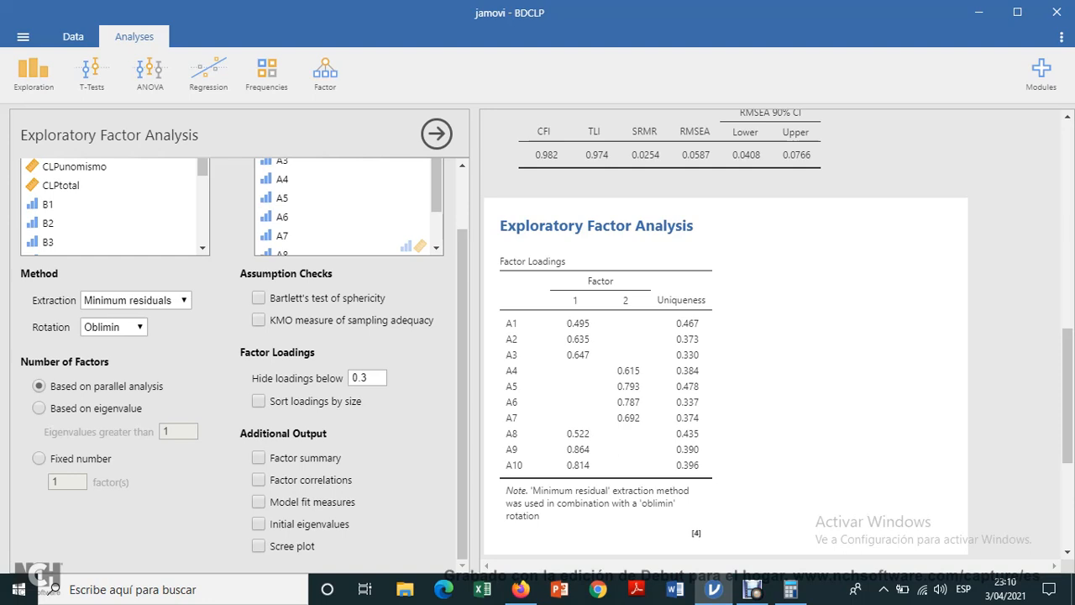
{"action": "left_click", "coordinate": [258, 298]}
{"action": "left_click", "coordinate": [259, 320]}
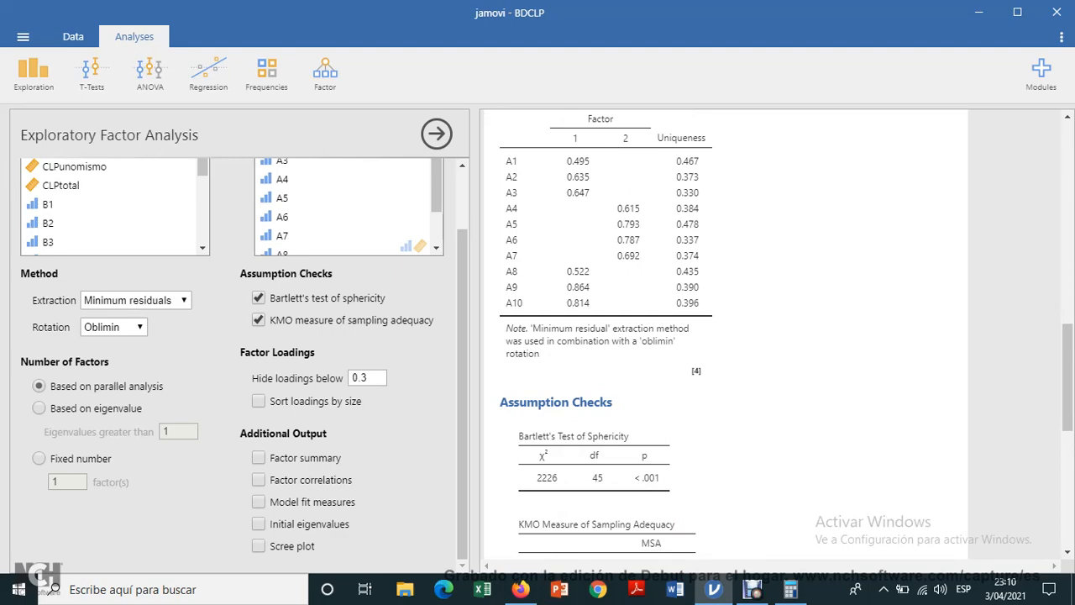
{"action": "scroll", "coordinate": [726, 336], "scroll_direction": "down", "scroll_amount": 7}
{"action": "scroll", "coordinate": [726, 336], "scroll_direction": "up", "scroll_amount": 6}
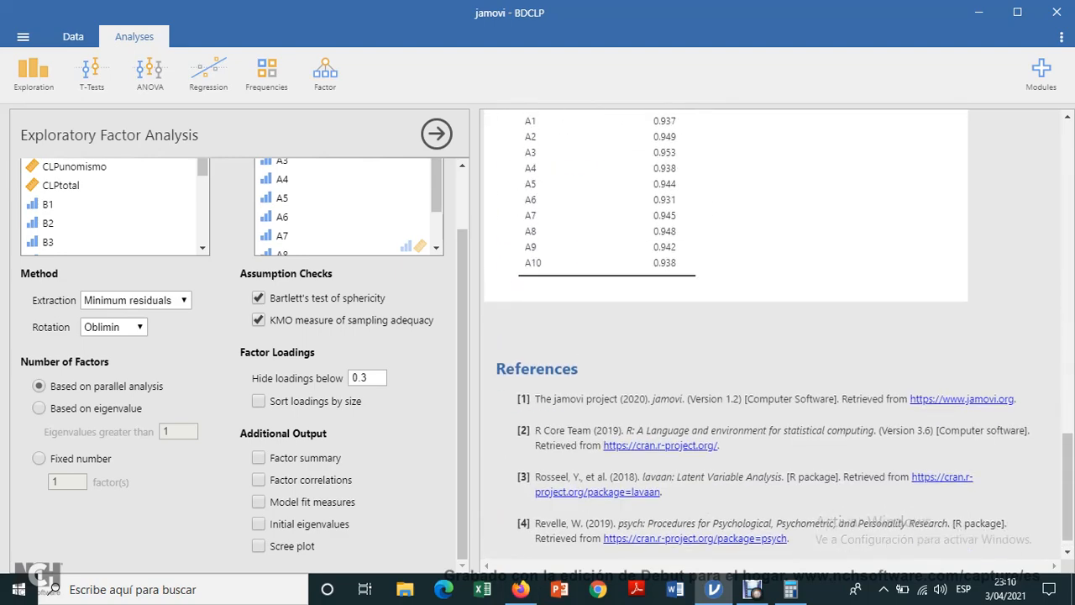
{"action": "scroll", "coordinate": [726, 336], "scroll_direction": "down", "scroll_amount": 3}
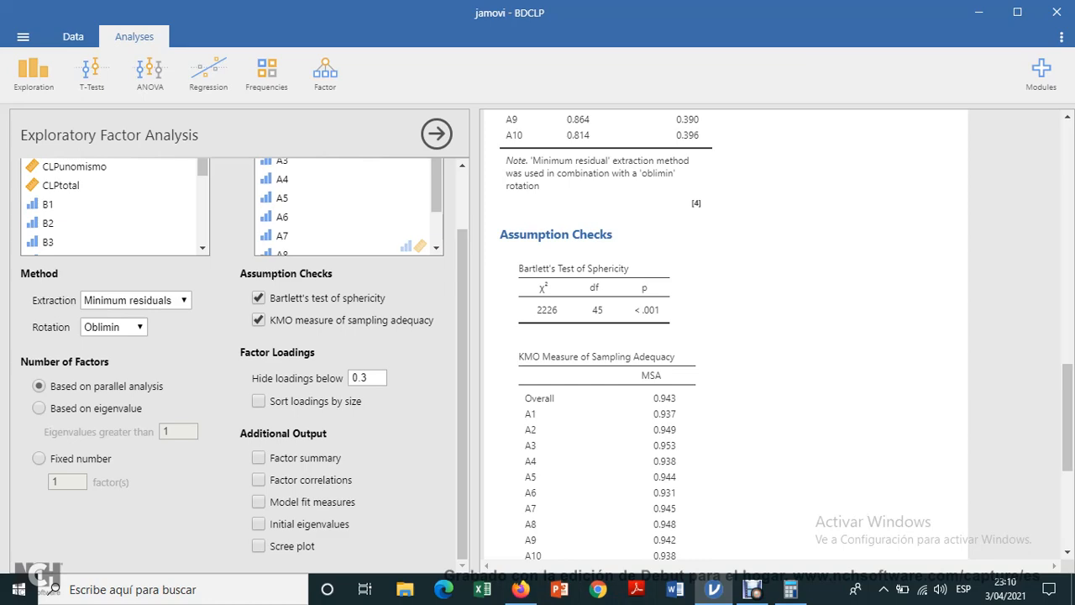
Switch to the thesis PDF in Firefox, look through the pages around Tabla 2 and Tabla 3, and return to jamovi.
{"action": "left_click", "coordinate": [509, 588]}
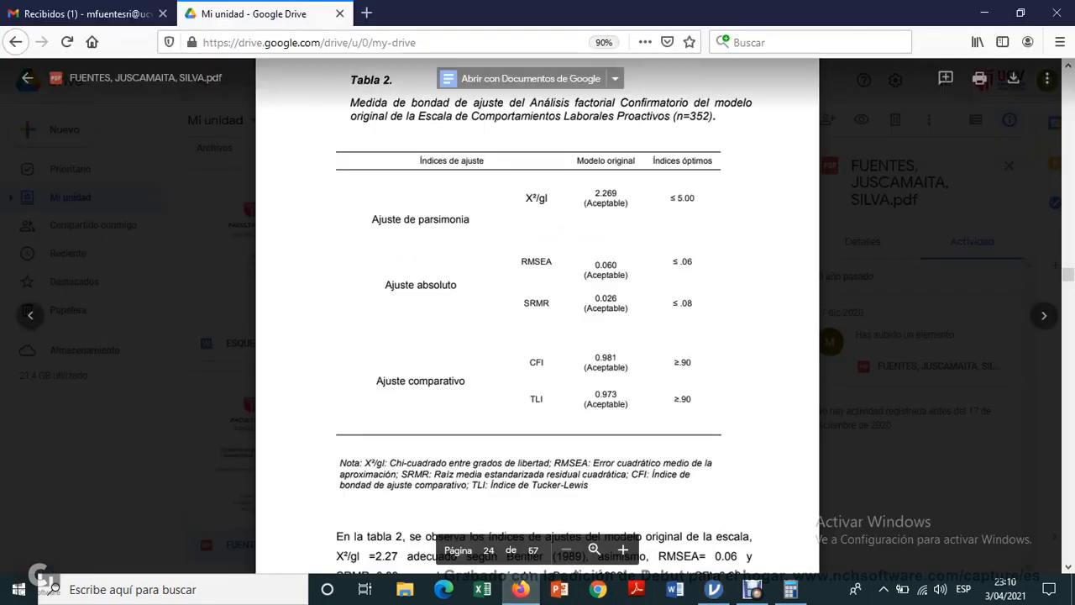
{"action": "scroll", "coordinate": [537, 336], "scroll_direction": "down", "scroll_amount": 15}
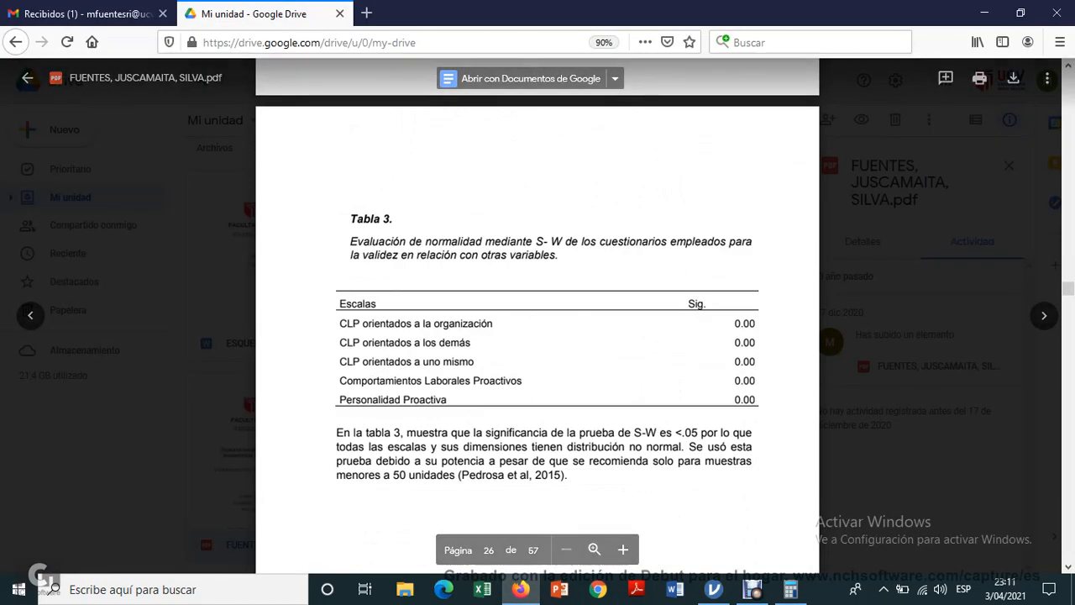
{"action": "scroll", "coordinate": [538, 336], "scroll_direction": "up", "scroll_amount": 15}
{"action": "scroll", "coordinate": [538, 337], "scroll_direction": "up", "scroll_amount": 3}
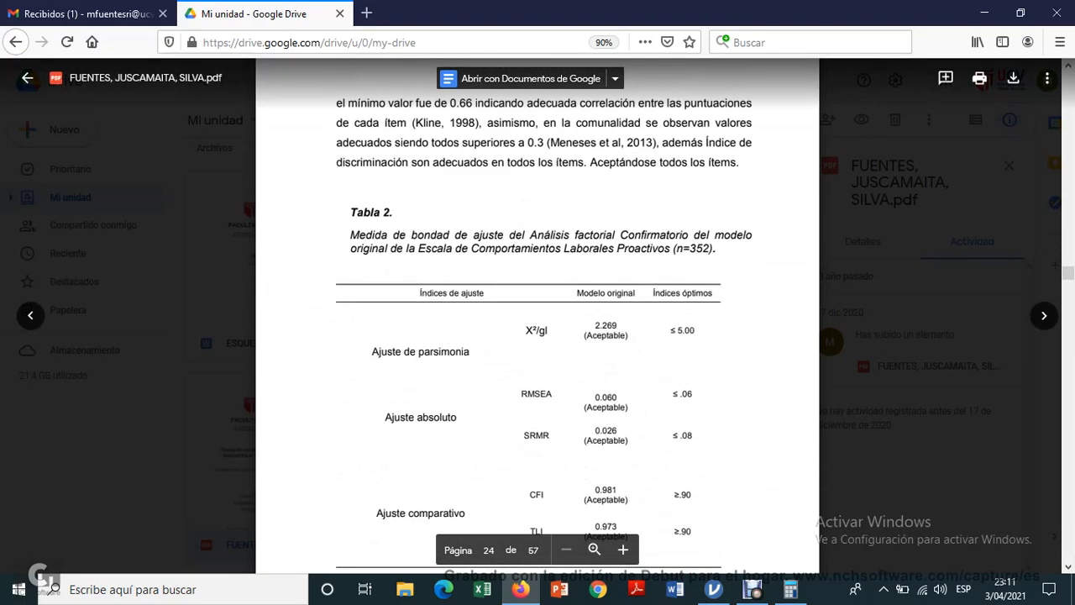
{"action": "left_click", "coordinate": [752, 590]}
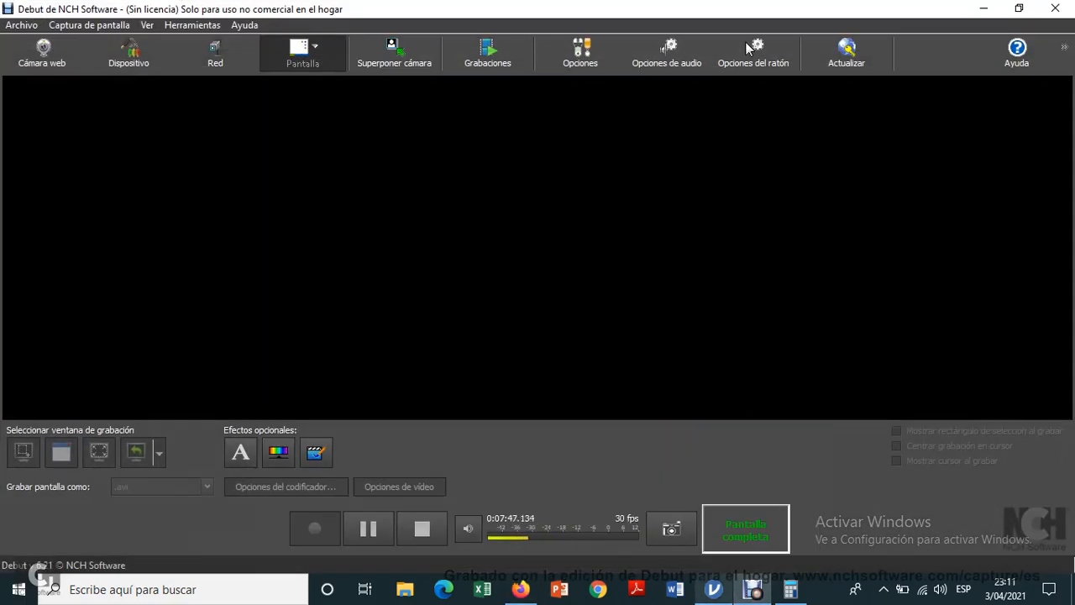
{"action": "left_click", "coordinate": [520, 590]}
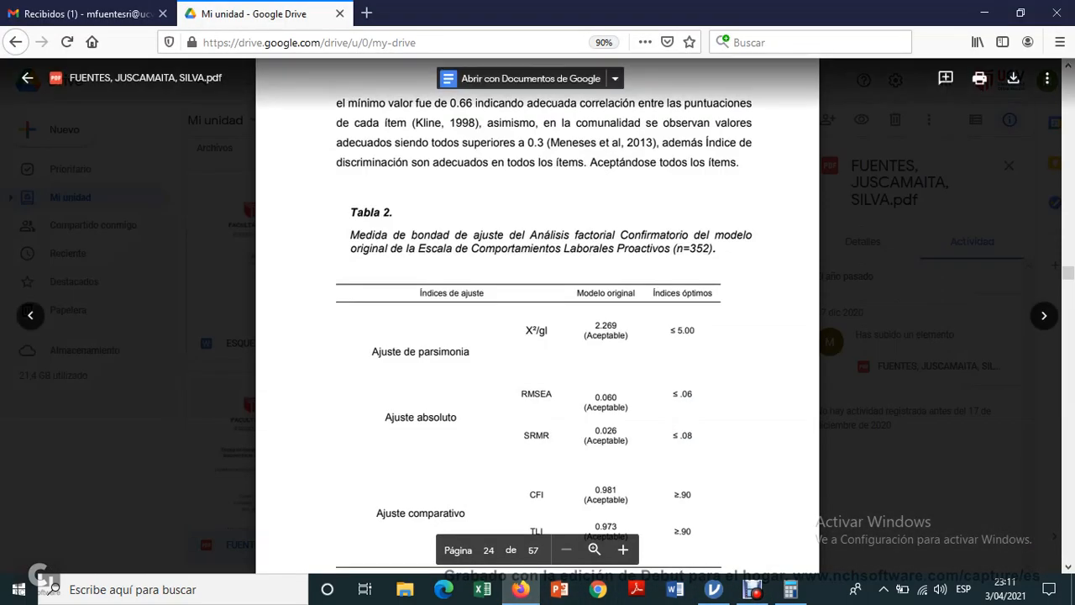
{"action": "left_click", "coordinate": [714, 590]}
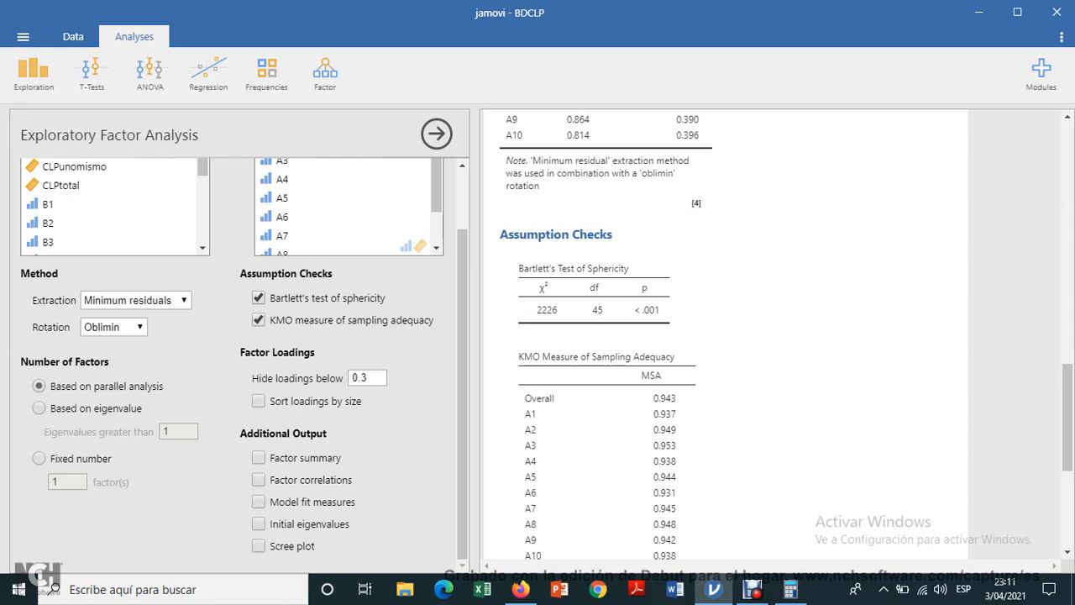
Set the exploratory factor analysis to Maximum likelihood extraction with Varimax rotation.
{"action": "scroll", "coordinate": [722, 336], "scroll_direction": "up", "scroll_amount": 2}
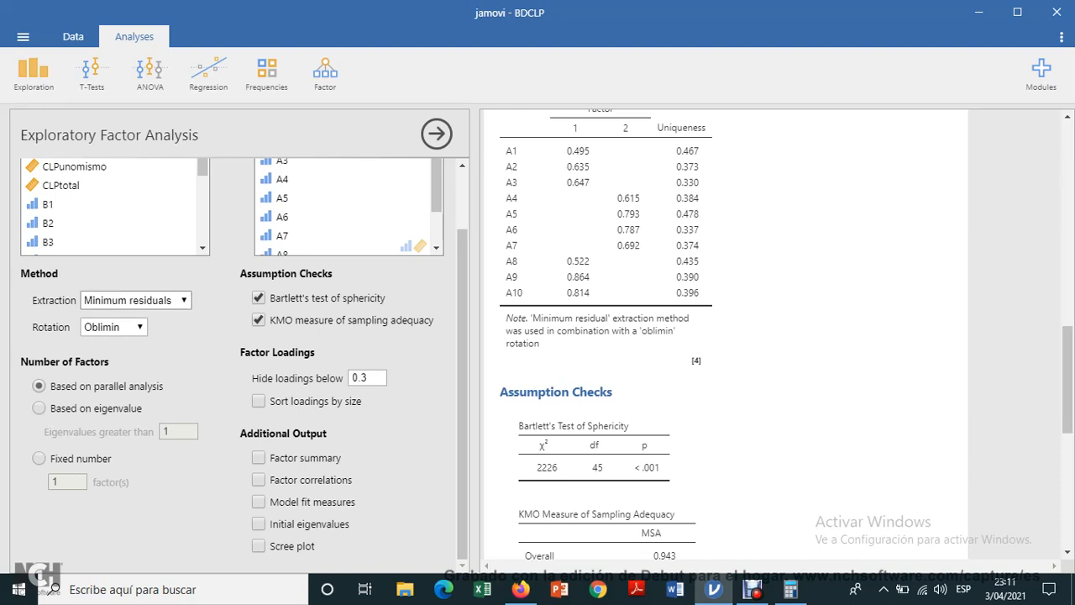
{"action": "left_click", "coordinate": [183, 300]}
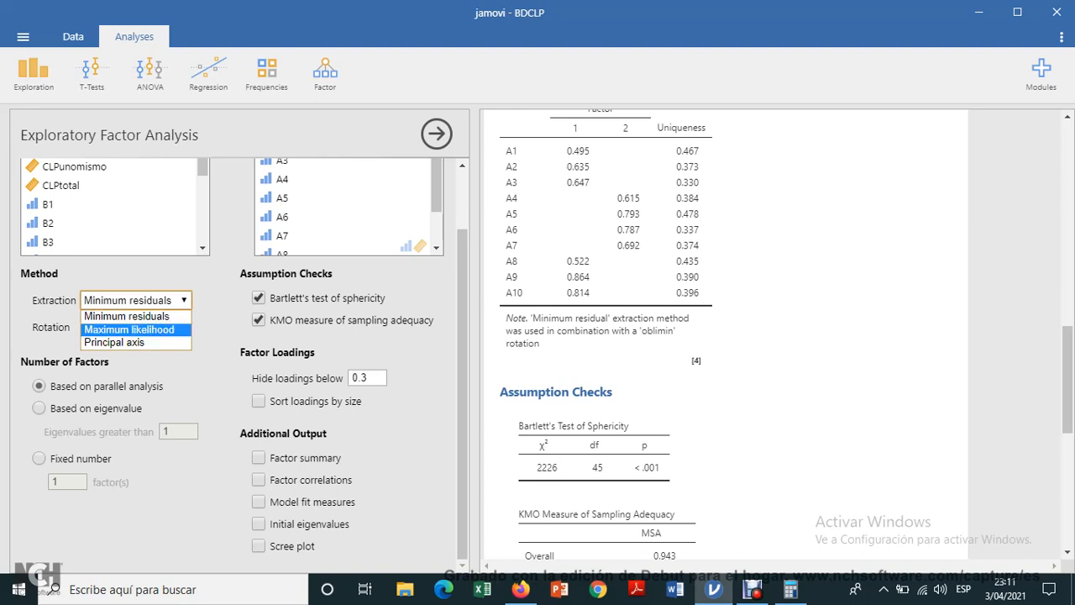
{"action": "left_click", "coordinate": [130, 330]}
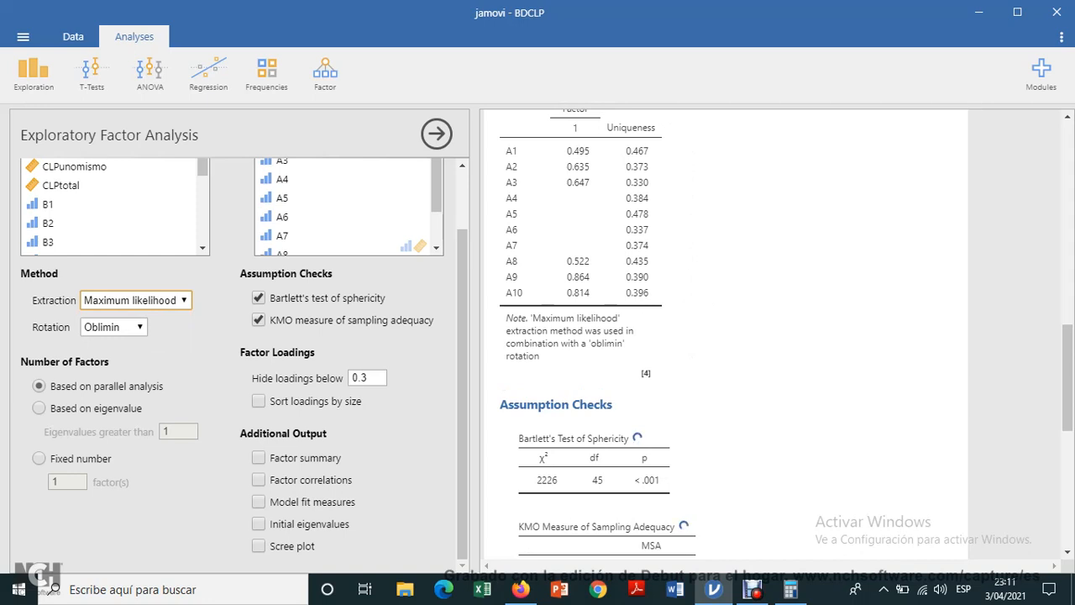
{"action": "left_click", "coordinate": [113, 327]}
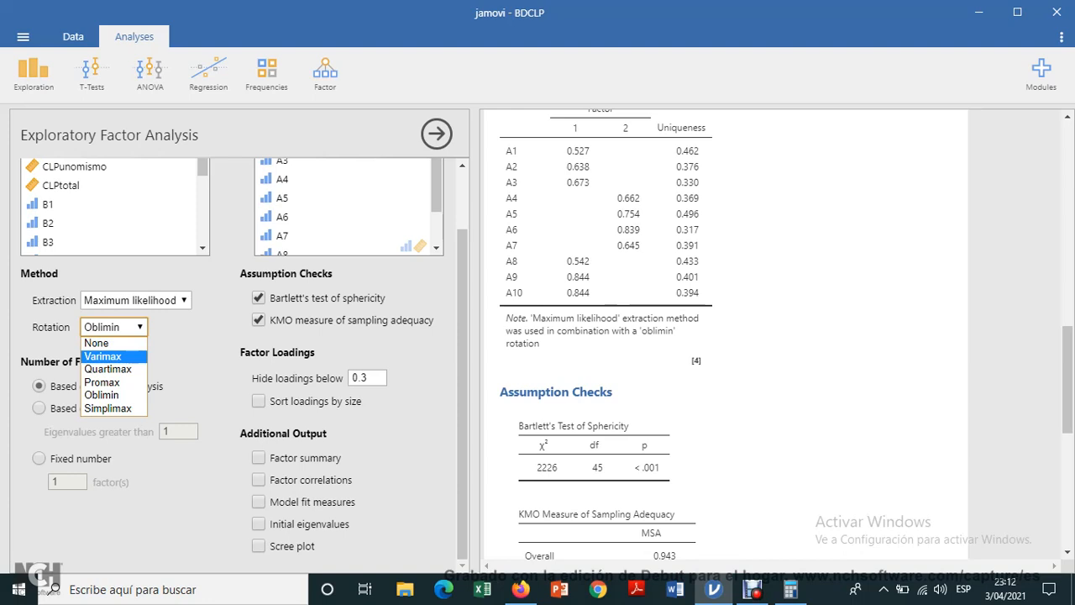
{"action": "left_click", "coordinate": [103, 356]}
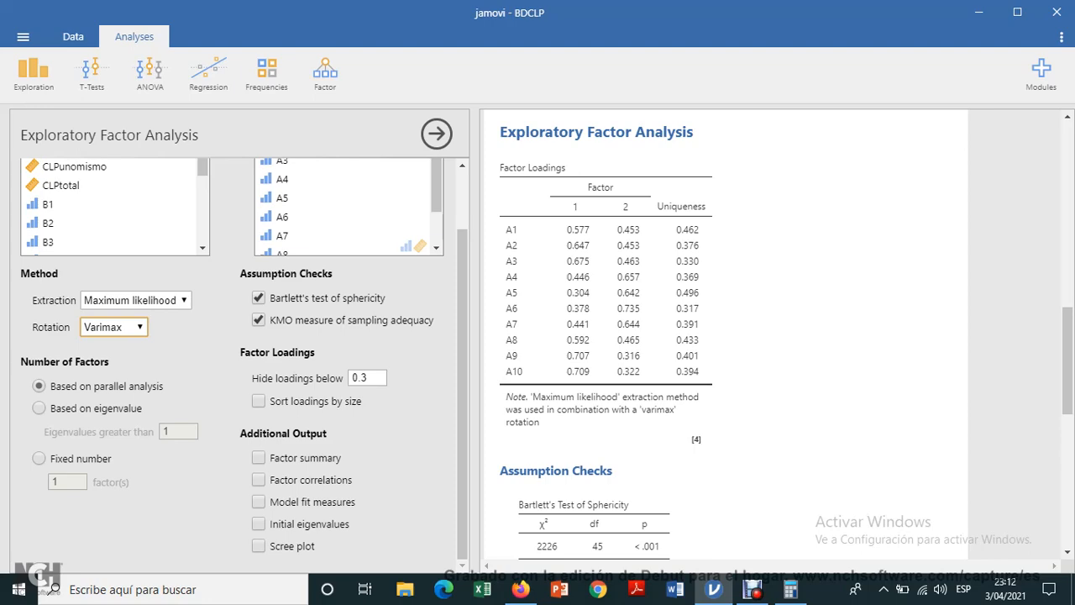
Review the exploratory output and hide factor loadings below 0.4.
{"action": "scroll", "coordinate": [726, 336], "scroll_direction": "down", "scroll_amount": 5}
{"action": "scroll", "coordinate": [726, 336], "scroll_direction": "up", "scroll_amount": 5}
{"action": "left_click", "coordinate": [368, 378]}
{"action": "key", "text": "BackSpace"}
{"action": "type", "text": "4"}
{"action": "key", "text": "Return"}
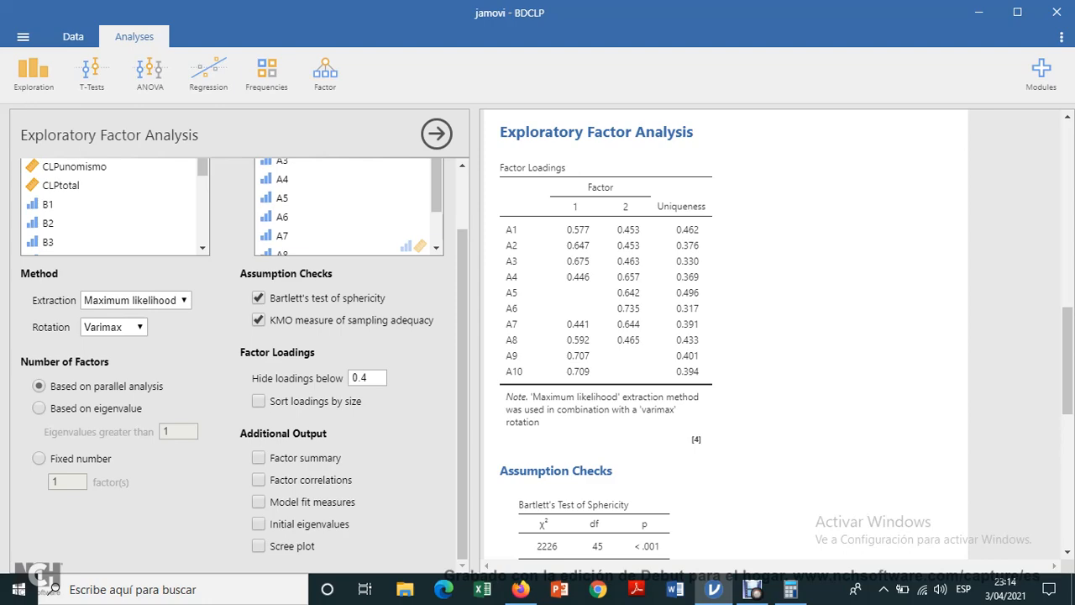
Reopen the confirmatory factor analysis from the results, add a path diagram to its output, and collapse the Model Fit options.
{"action": "scroll", "coordinate": [726, 336], "scroll_direction": "down", "scroll_amount": 3}
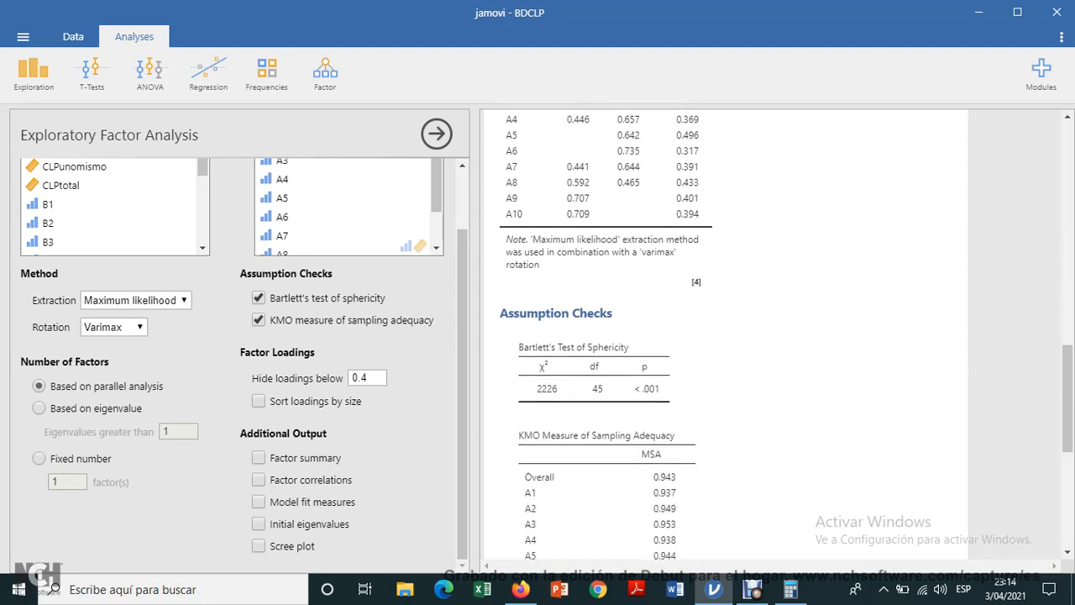
{"action": "scroll", "coordinate": [726, 336], "scroll_direction": "up", "scroll_amount": 12}
{"action": "scroll", "coordinate": [727, 336], "scroll_direction": "down", "scroll_amount": 6}
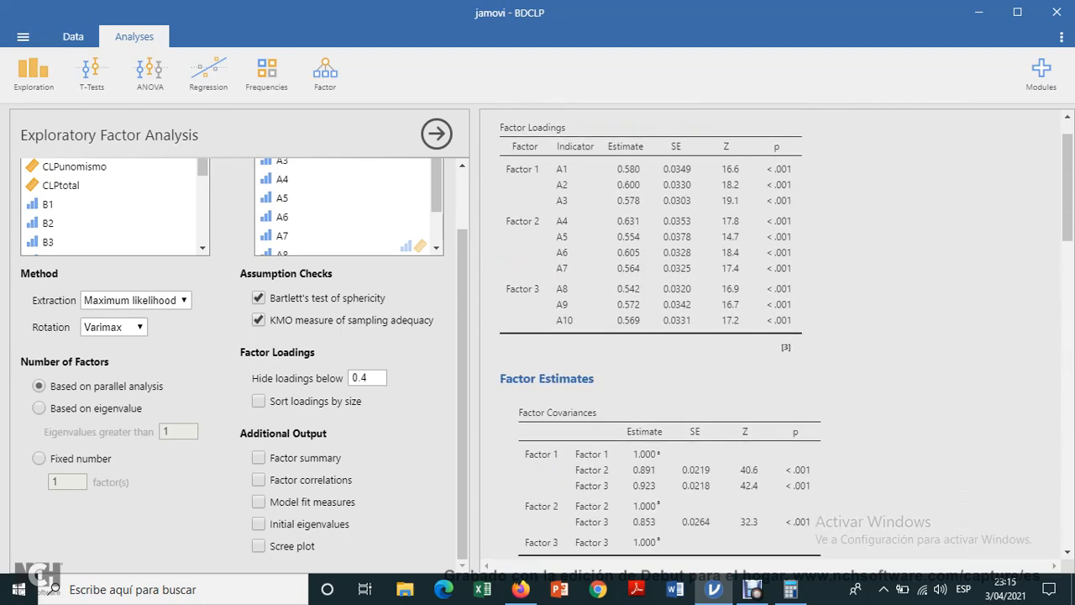
{"action": "scroll", "coordinate": [726, 336], "scroll_direction": "up", "scroll_amount": 6}
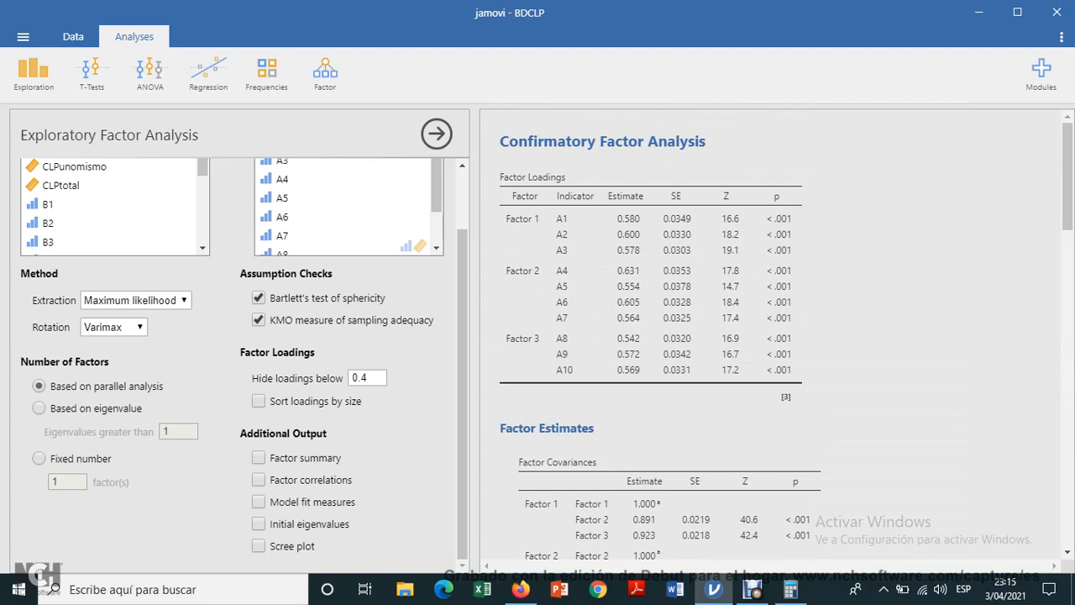
{"action": "left_click", "coordinate": [652, 293]}
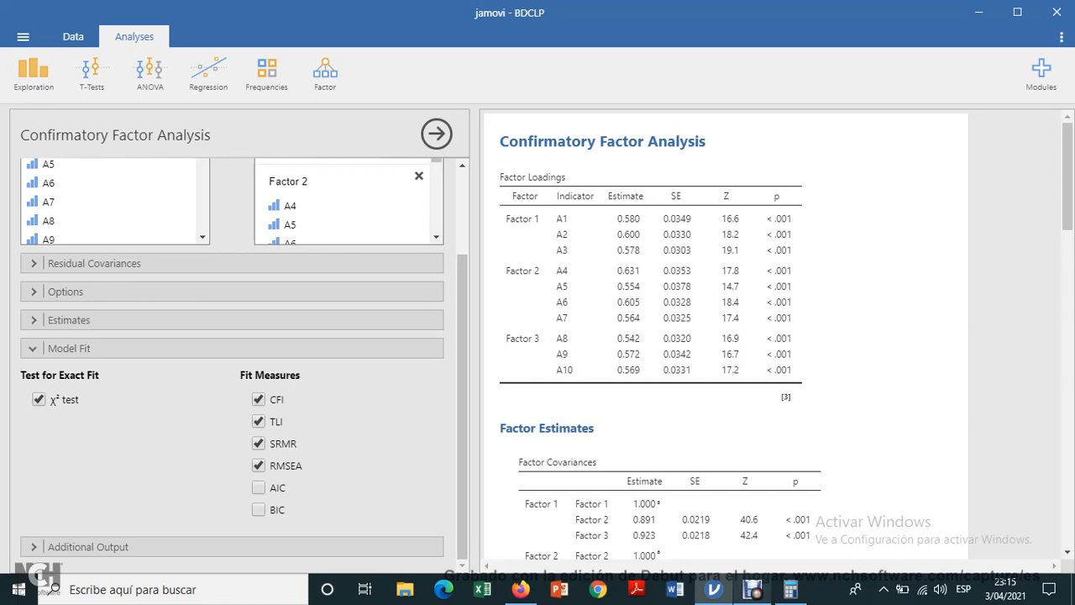
{"action": "mouse_move", "coordinate": [753, 590]}
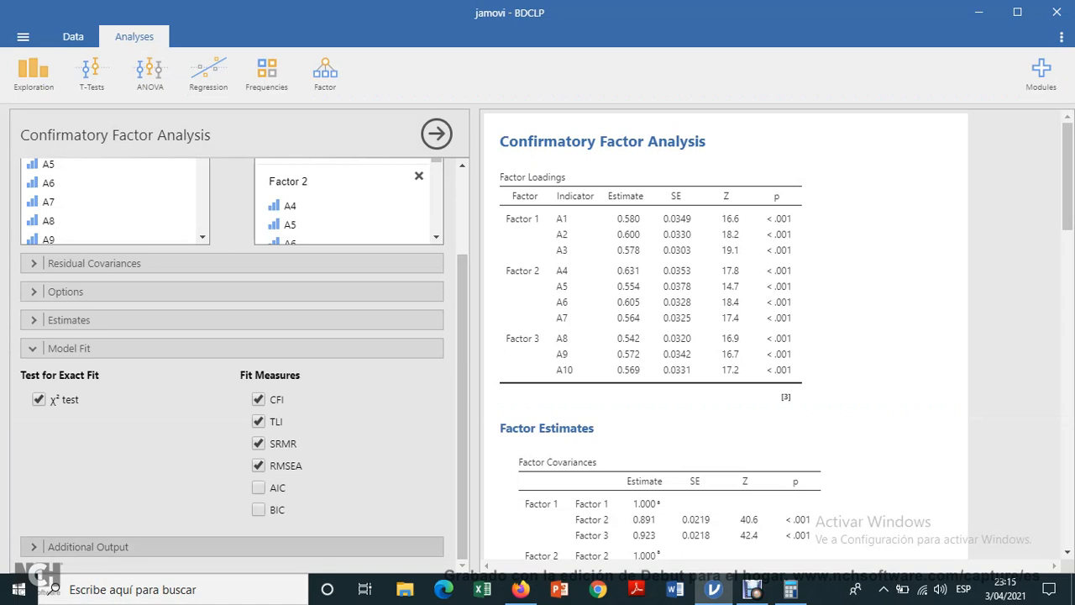
{"action": "left_click", "coordinate": [84, 546]}
{"action": "left_click", "coordinate": [259, 465]}
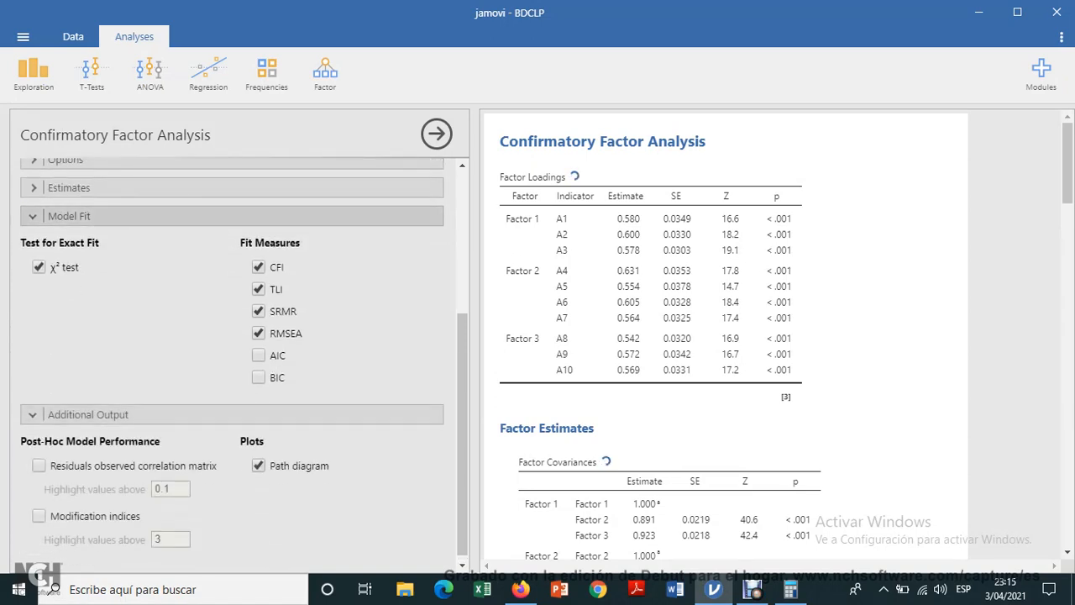
{"action": "left_click", "coordinate": [75, 216]}
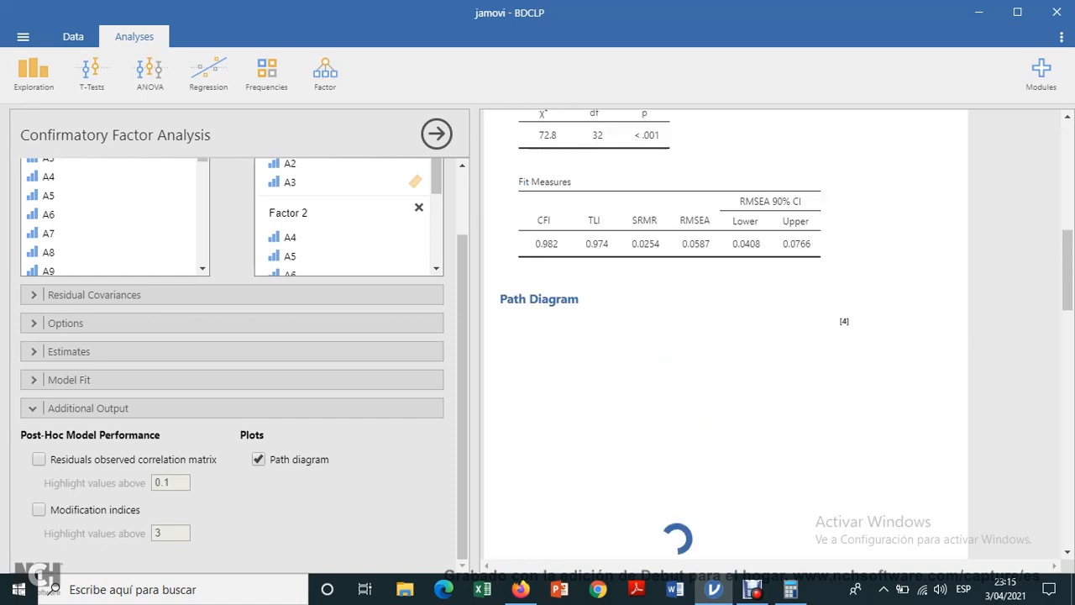
{"action": "scroll", "coordinate": [726, 337], "scroll_direction": "down", "scroll_amount": 3}
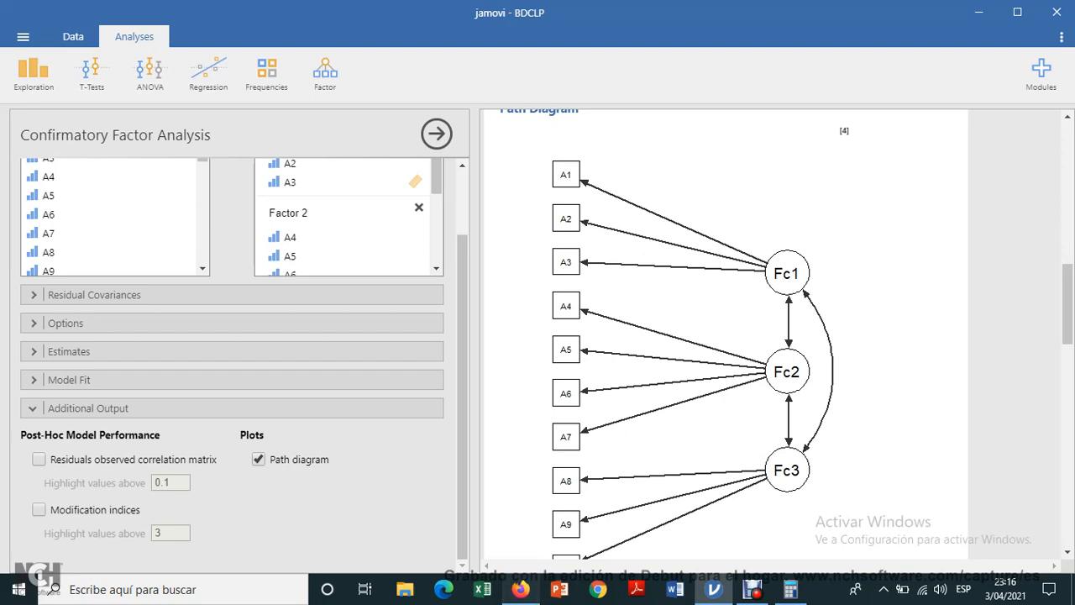
Compare the path diagram with Figura 1 in the thesis PDF in Firefox, and check the diagram's copy and export options in jamovi.
{"action": "left_click", "coordinate": [521, 589]}
{"action": "scroll", "coordinate": [537, 319], "scroll_direction": "down", "scroll_amount": 5}
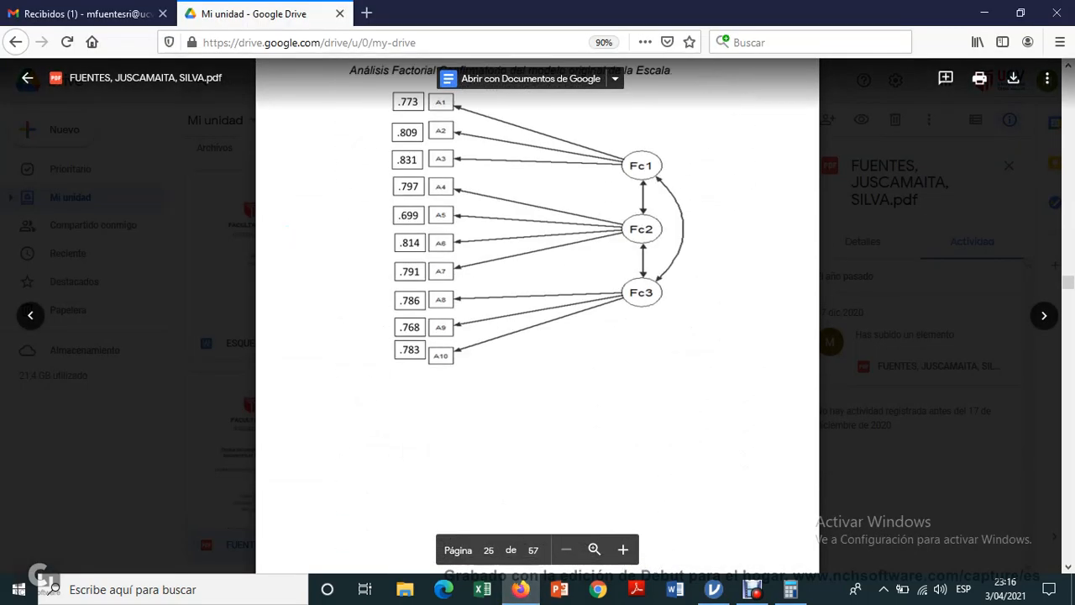
{"action": "scroll", "coordinate": [538, 319], "scroll_direction": "up", "scroll_amount": 1}
{"action": "left_click", "coordinate": [521, 588]}
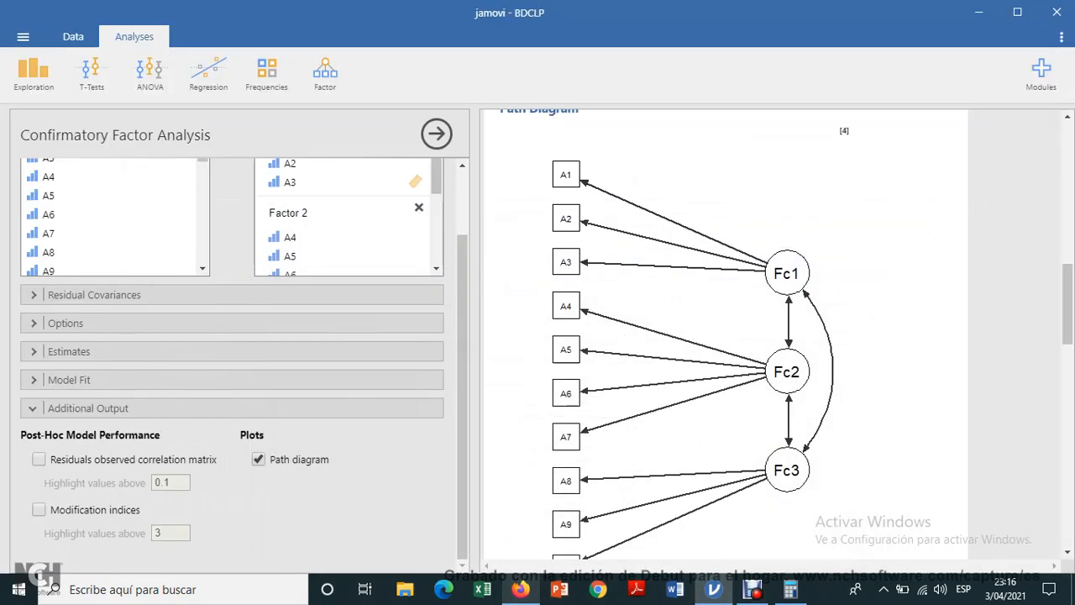
{"action": "right_click", "coordinate": [588, 263]}
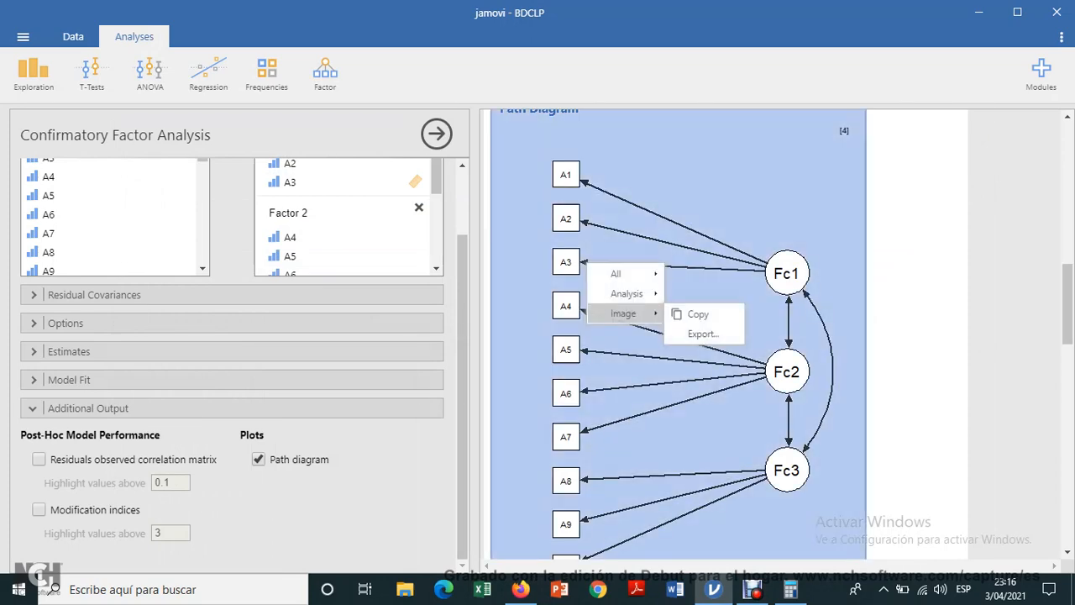
{"action": "key", "text": "Escape"}
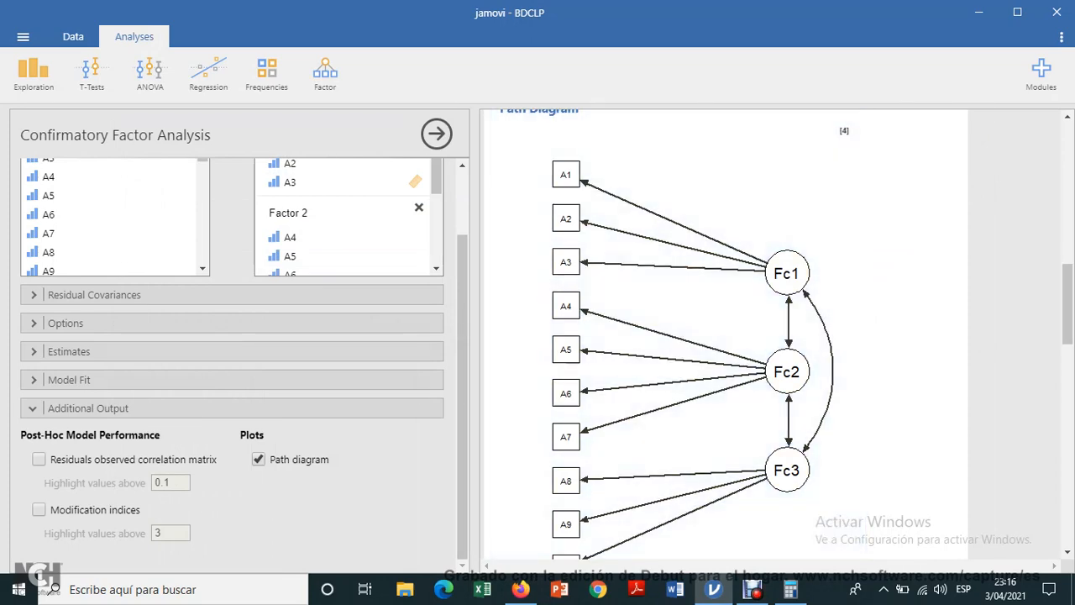
Compare the confirmatory factor loadings in jamovi with the item values in the thesis's Figura 1, and review the factor covariances.
{"action": "scroll", "coordinate": [726, 336], "scroll_direction": "up", "scroll_amount": 10}
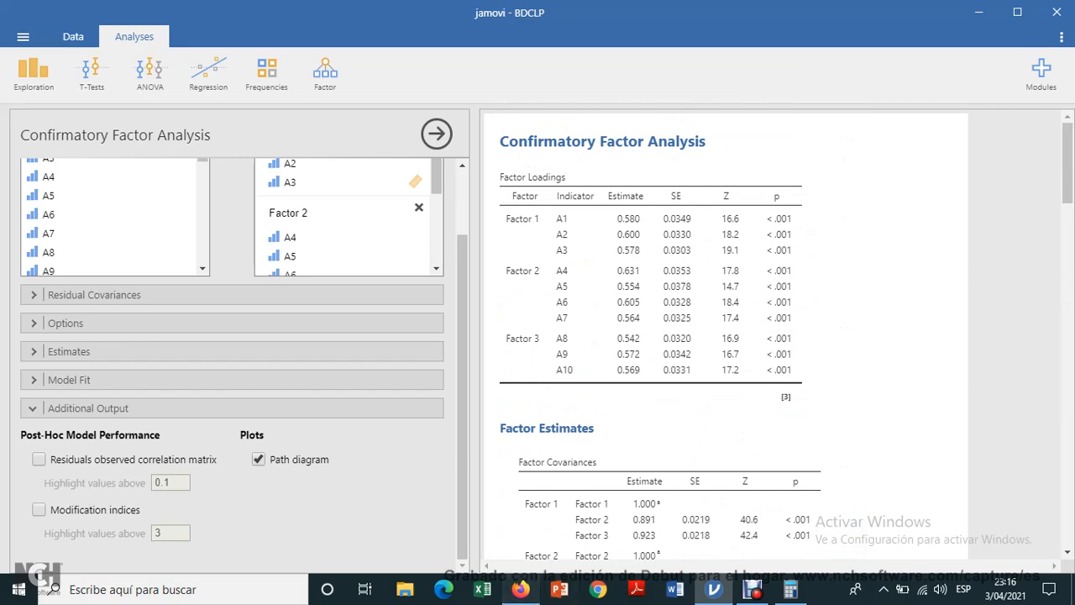
{"action": "left_click", "coordinate": [521, 589]}
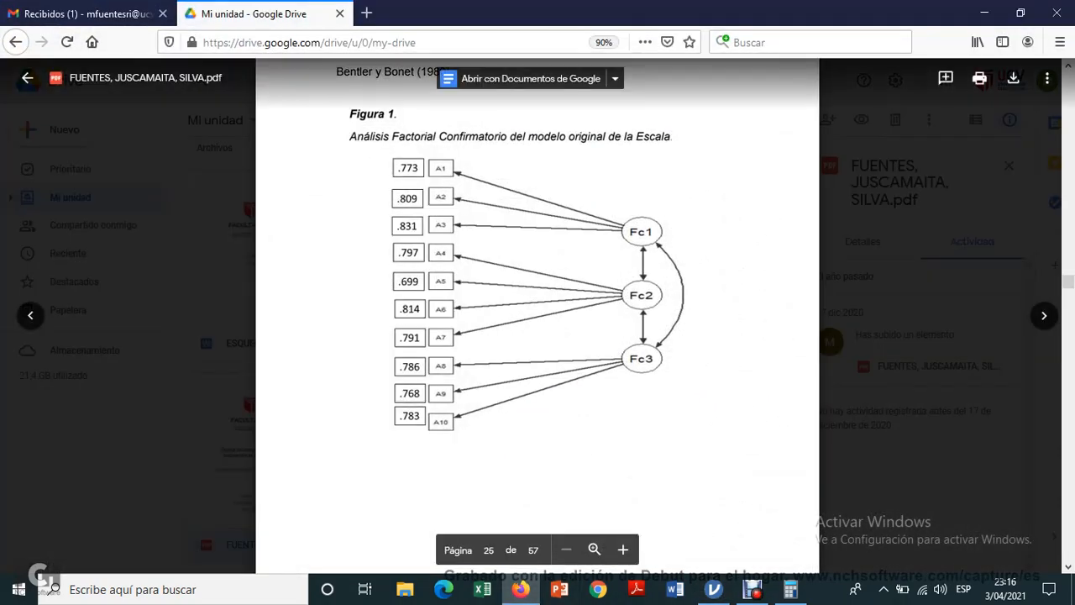
{"action": "left_click", "coordinate": [713, 589]}
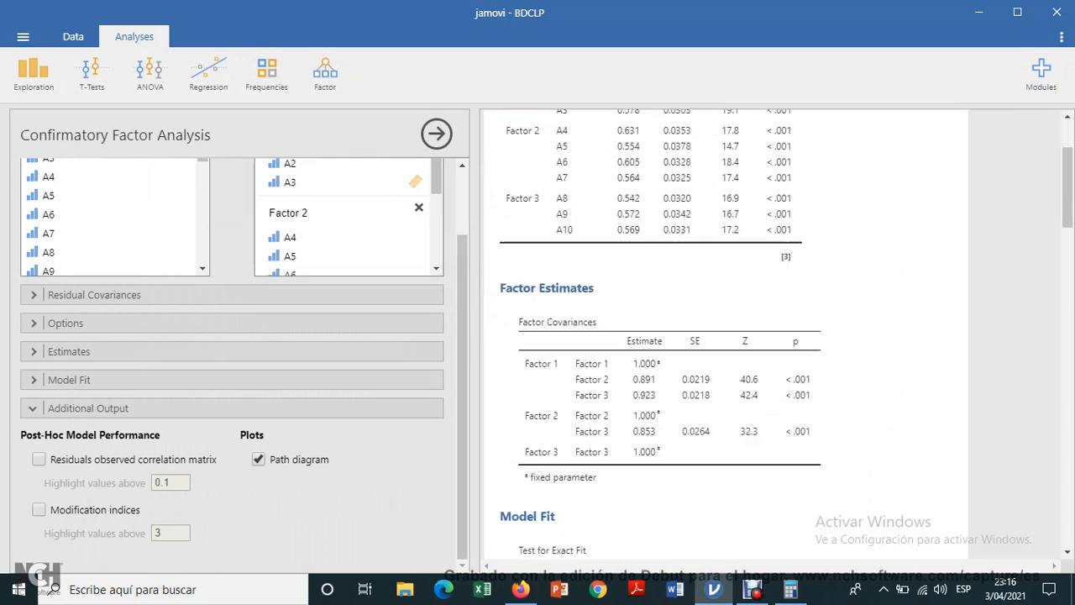
{"action": "scroll", "coordinate": [726, 336], "scroll_direction": "up", "scroll_amount": 8}
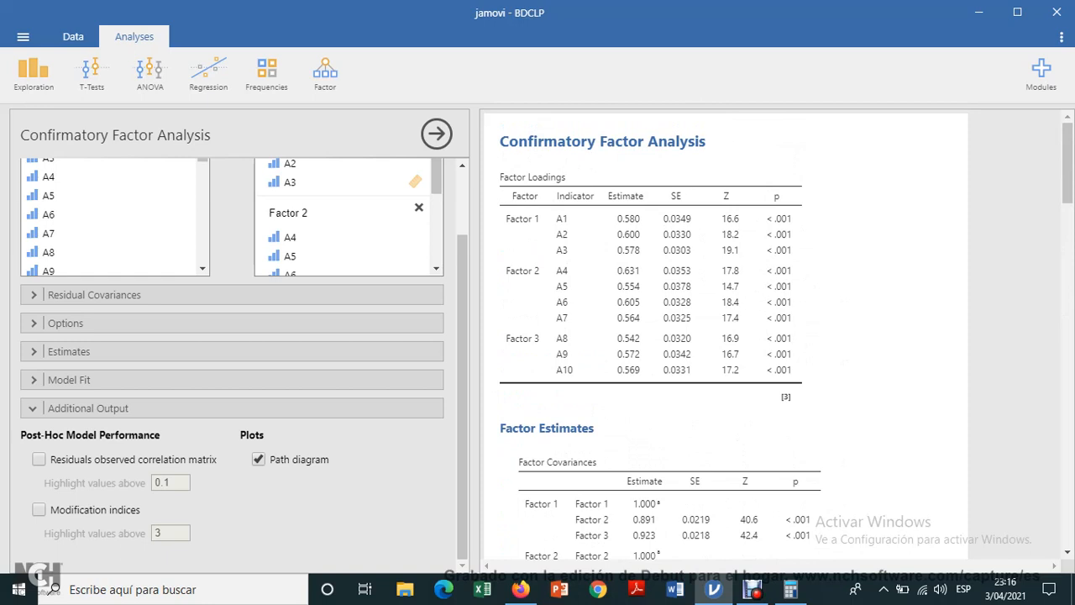
{"action": "scroll", "coordinate": [722, 336], "scroll_direction": "down", "scroll_amount": 3}
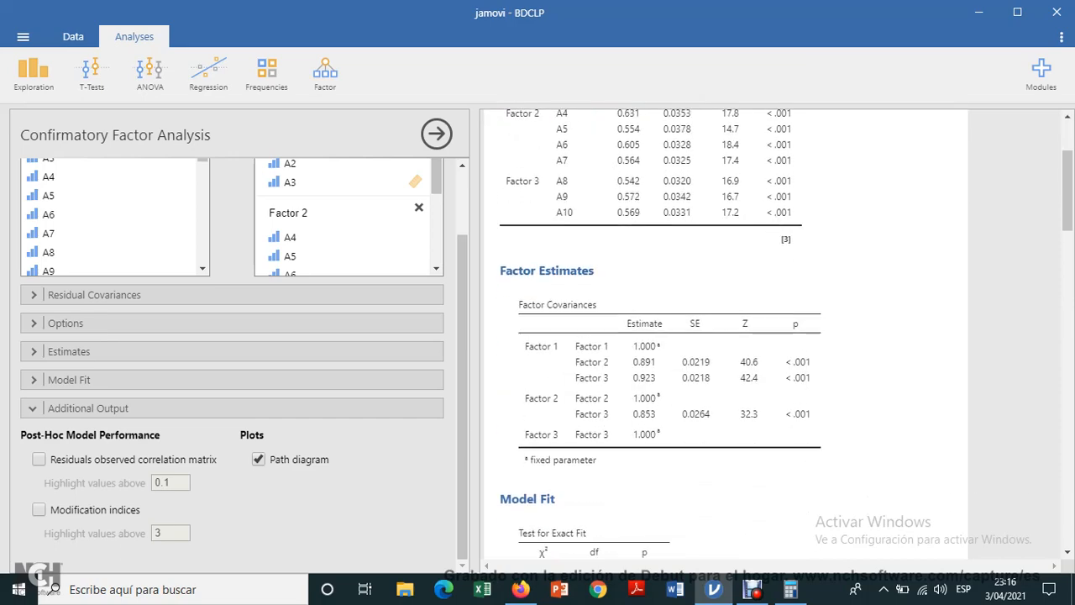